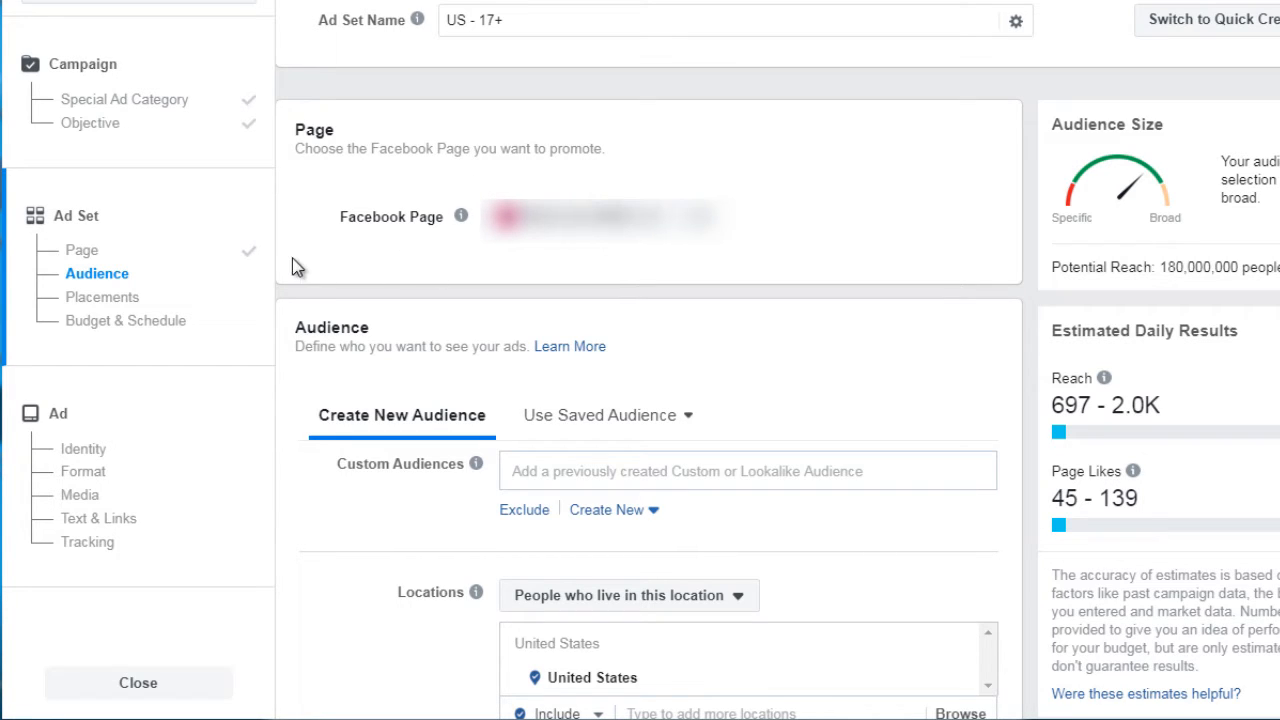
# Review the options for creating a new custom audience and the available location targeting types.
pyautogui.scroll(-3, 290, 257)
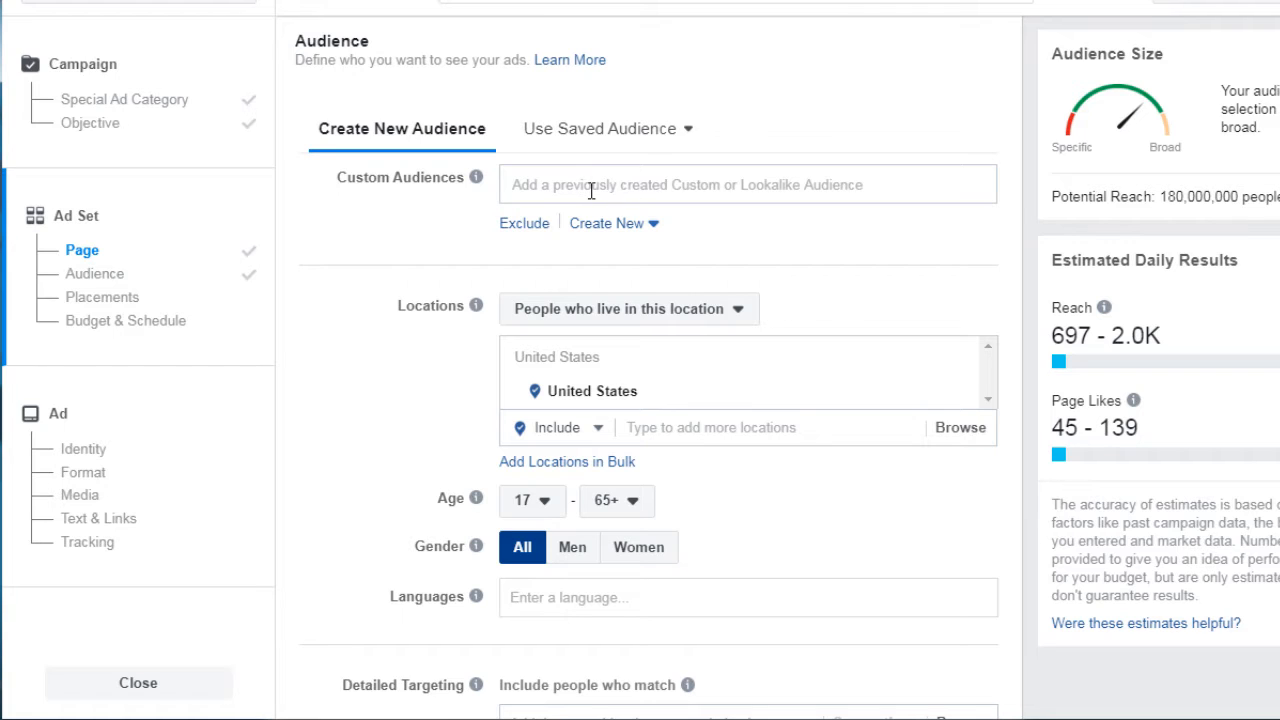
pyautogui.click(607, 228)
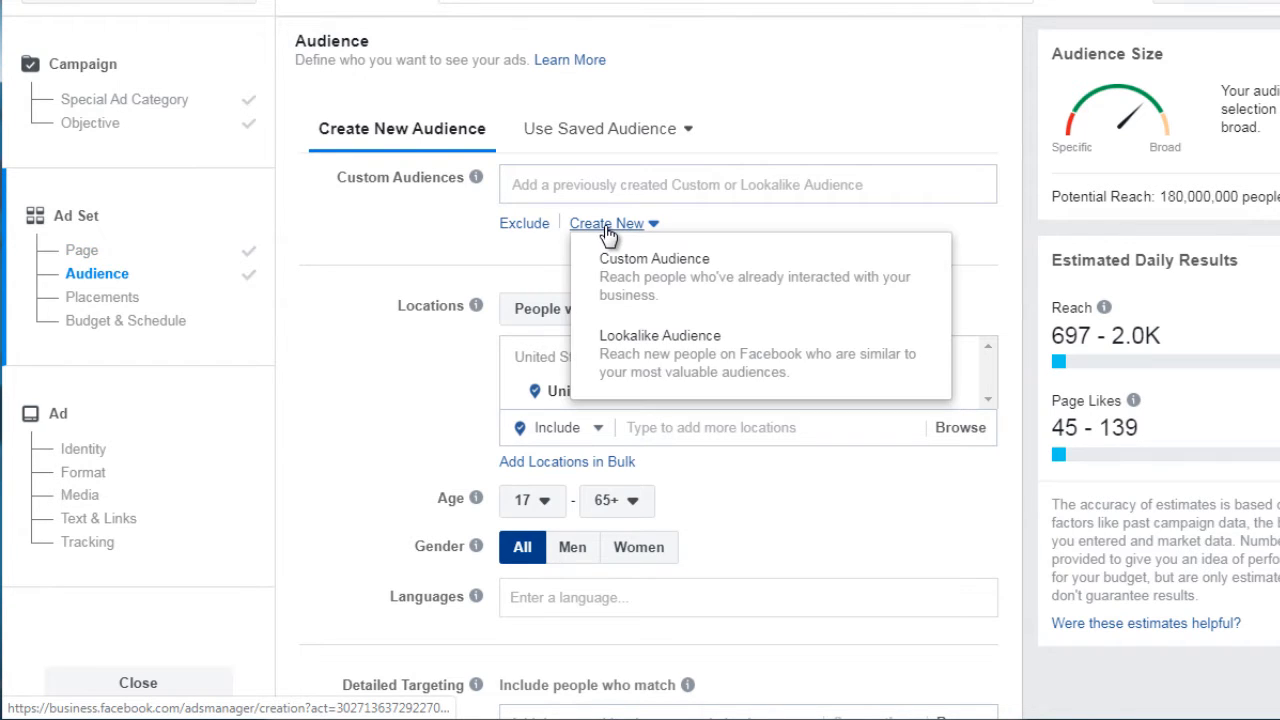
pyautogui.click(389, 267)
pyautogui.scroll(-3, 390, 276)
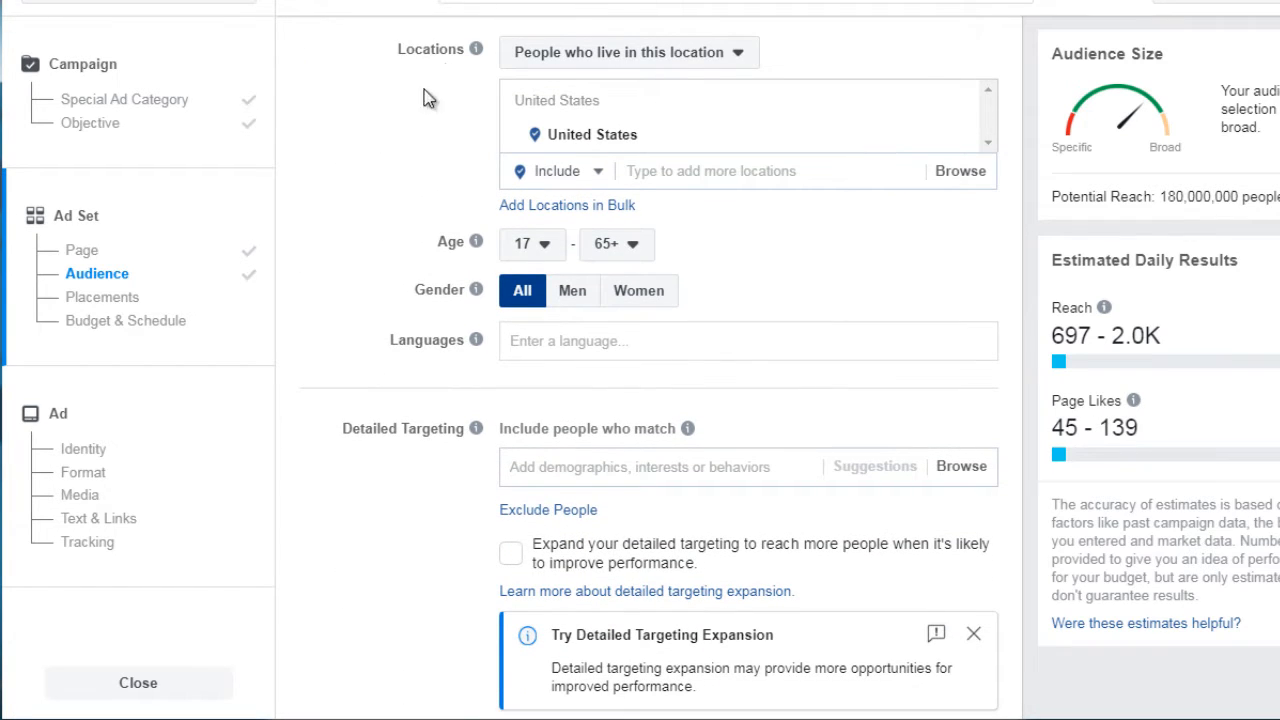
pyautogui.click(594, 60)
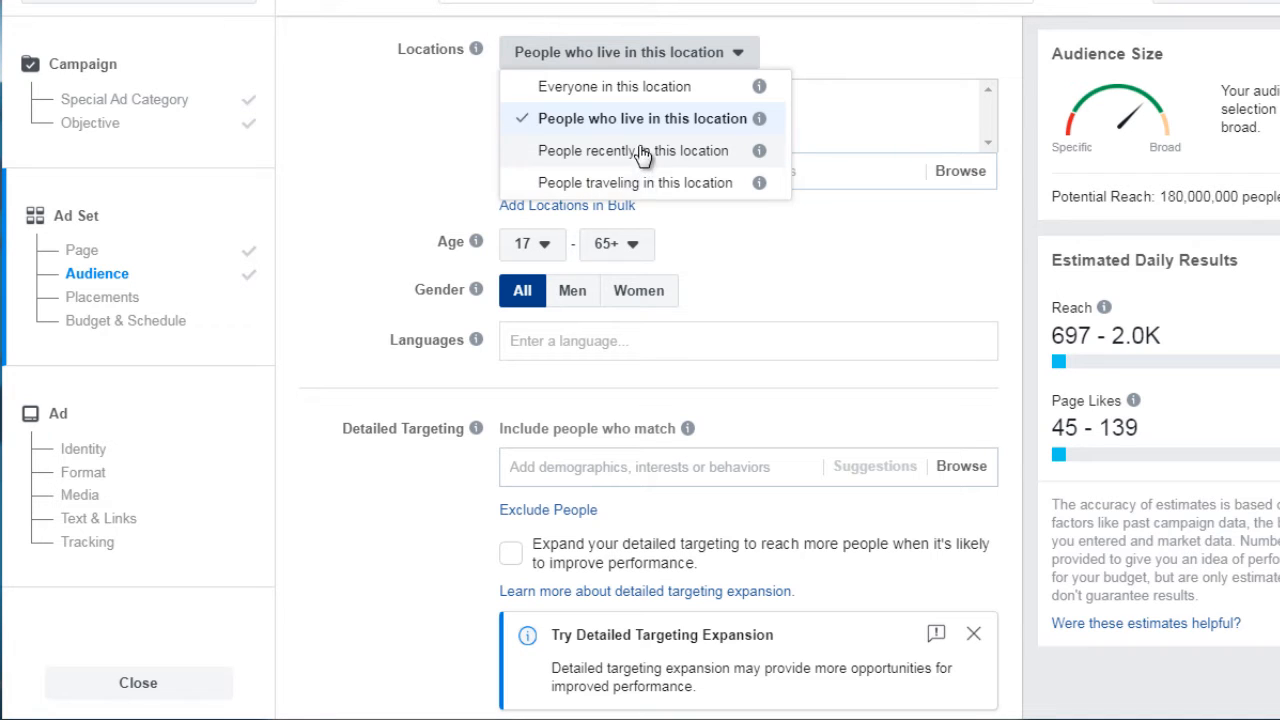
pyautogui.click(434, 110)
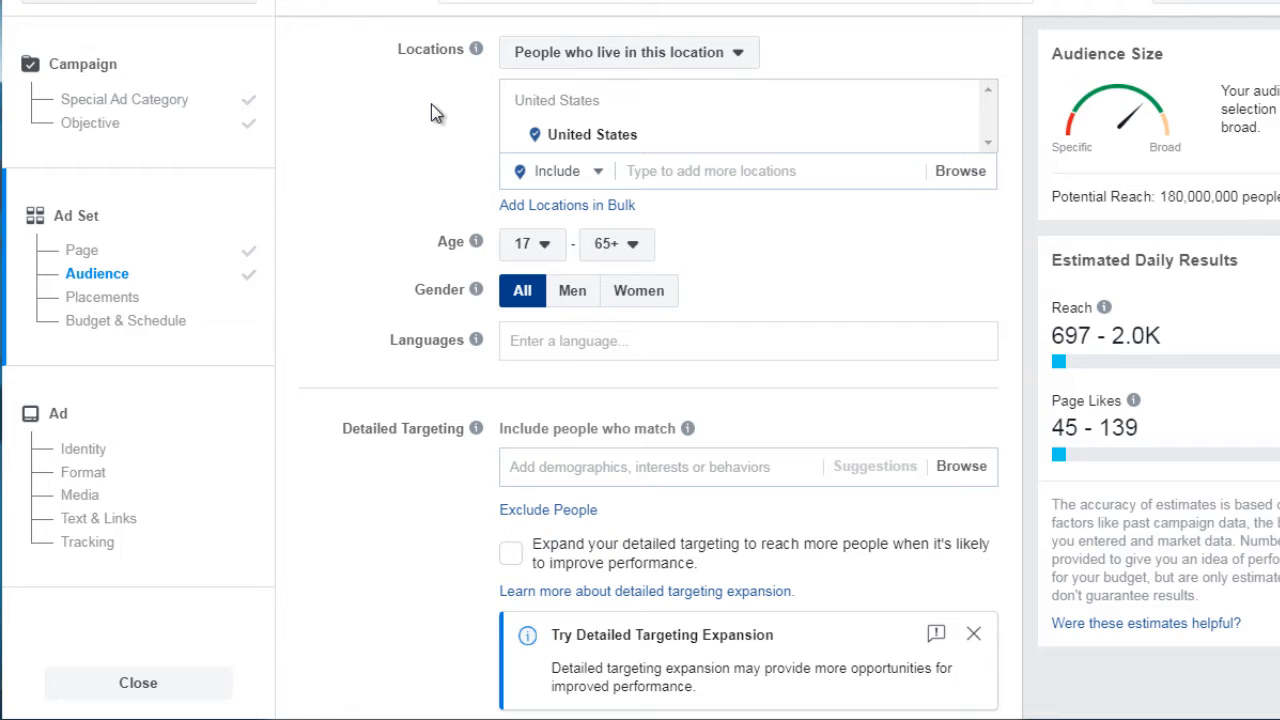
# Replace the United States in the audience locations with Dhaka, Dhaka Division, Bangladesh.
pyautogui.moveTo(763, 136)
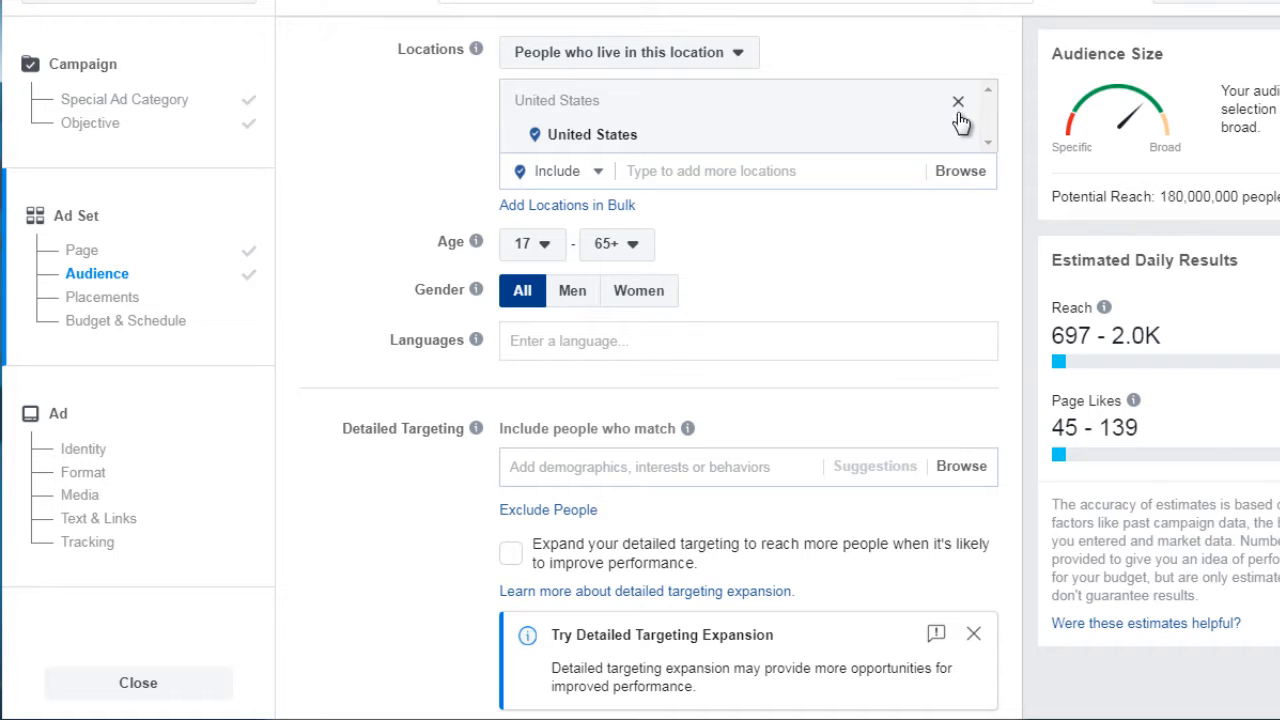
pyautogui.click(958, 106)
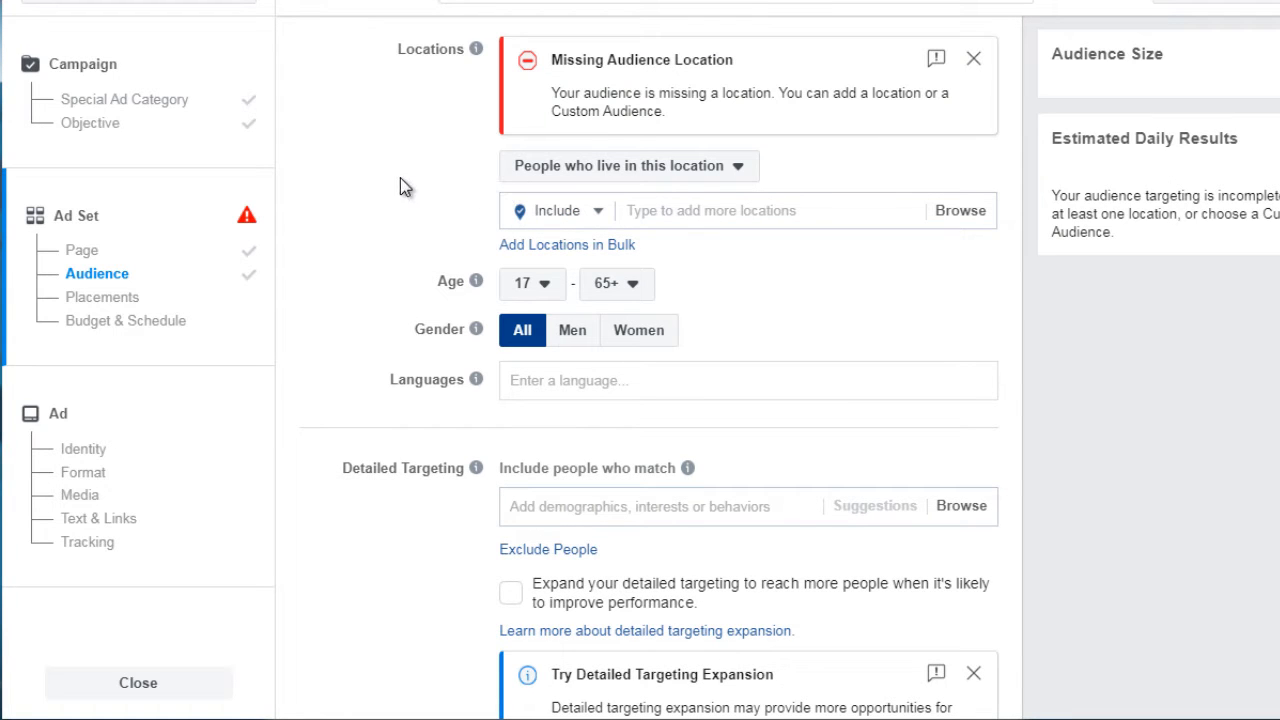
pyautogui.click(668, 214)
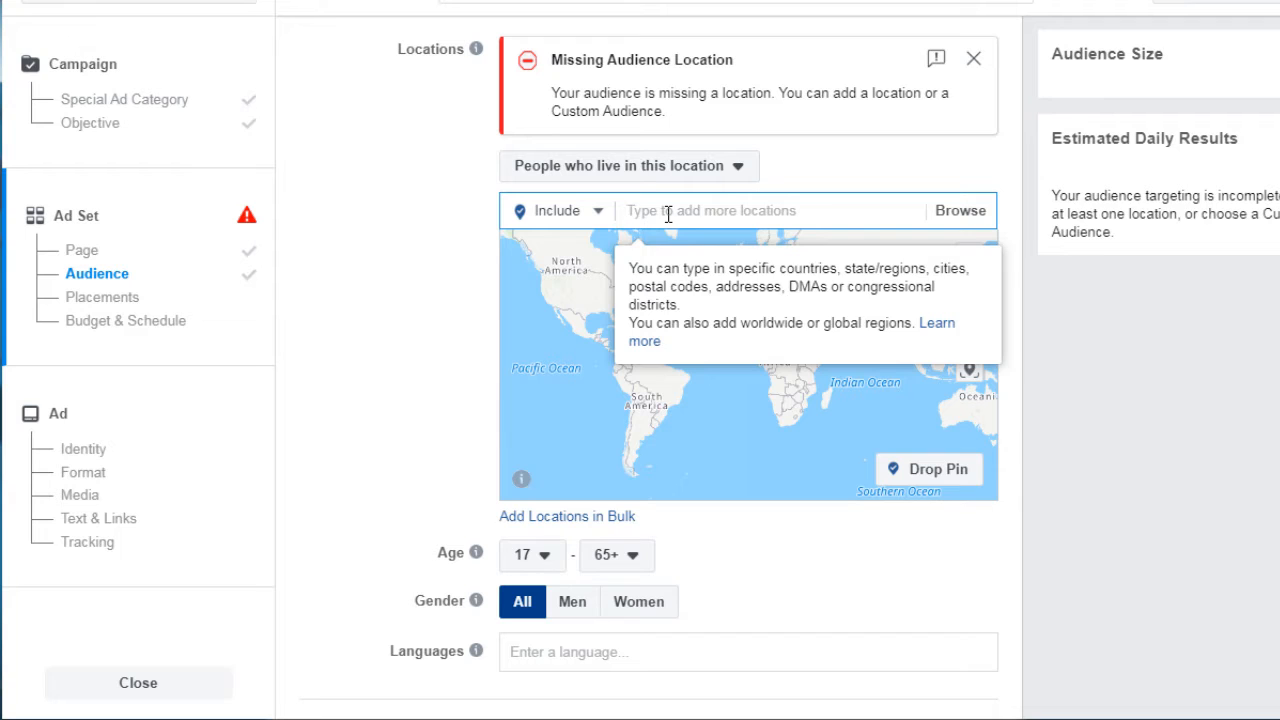
pyautogui.write('Bang')
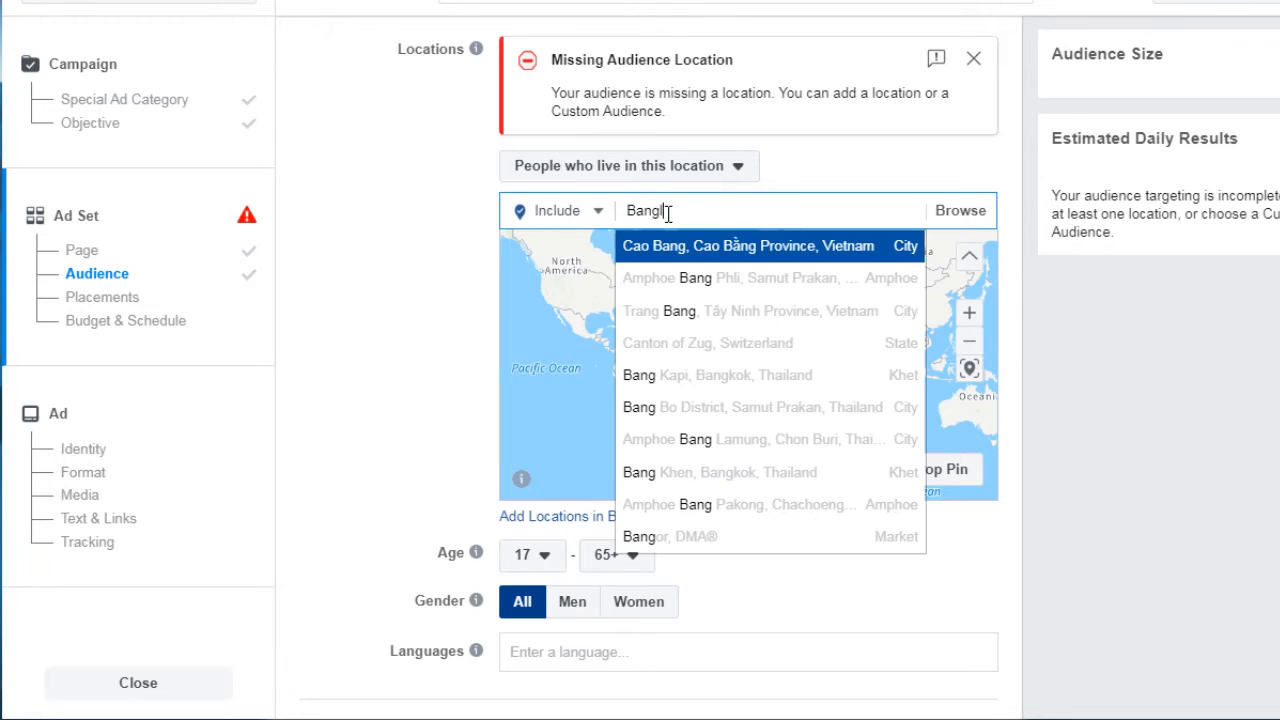
pyautogui.write('lade')
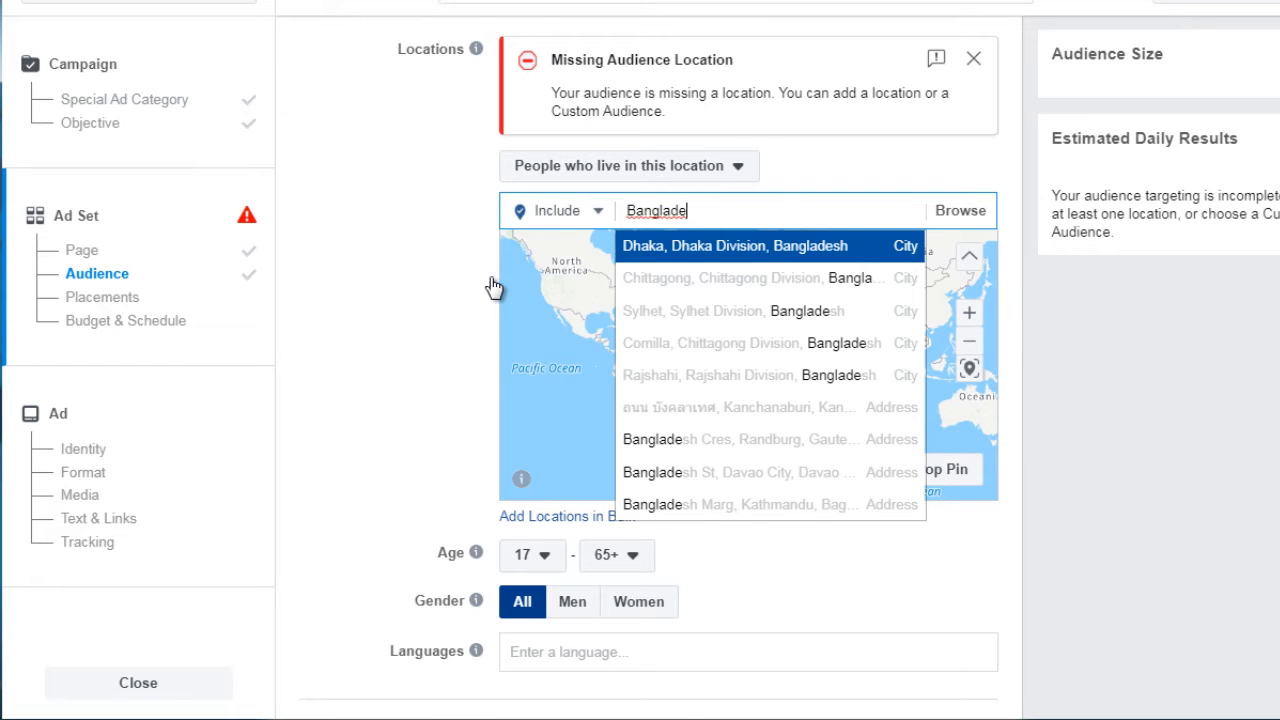
pyautogui.press('Return')
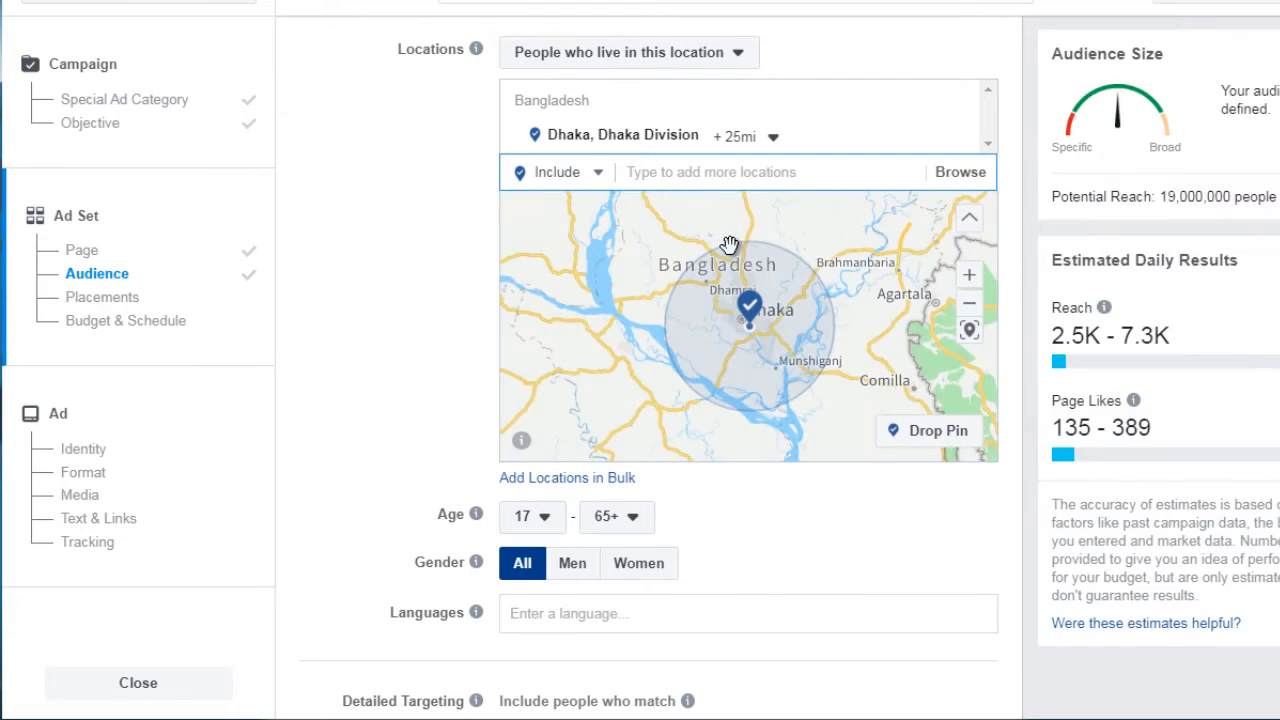
# Examine the region groups offered for location targeting, including the free trade areas and their member countries.
pyautogui.click(966, 178)
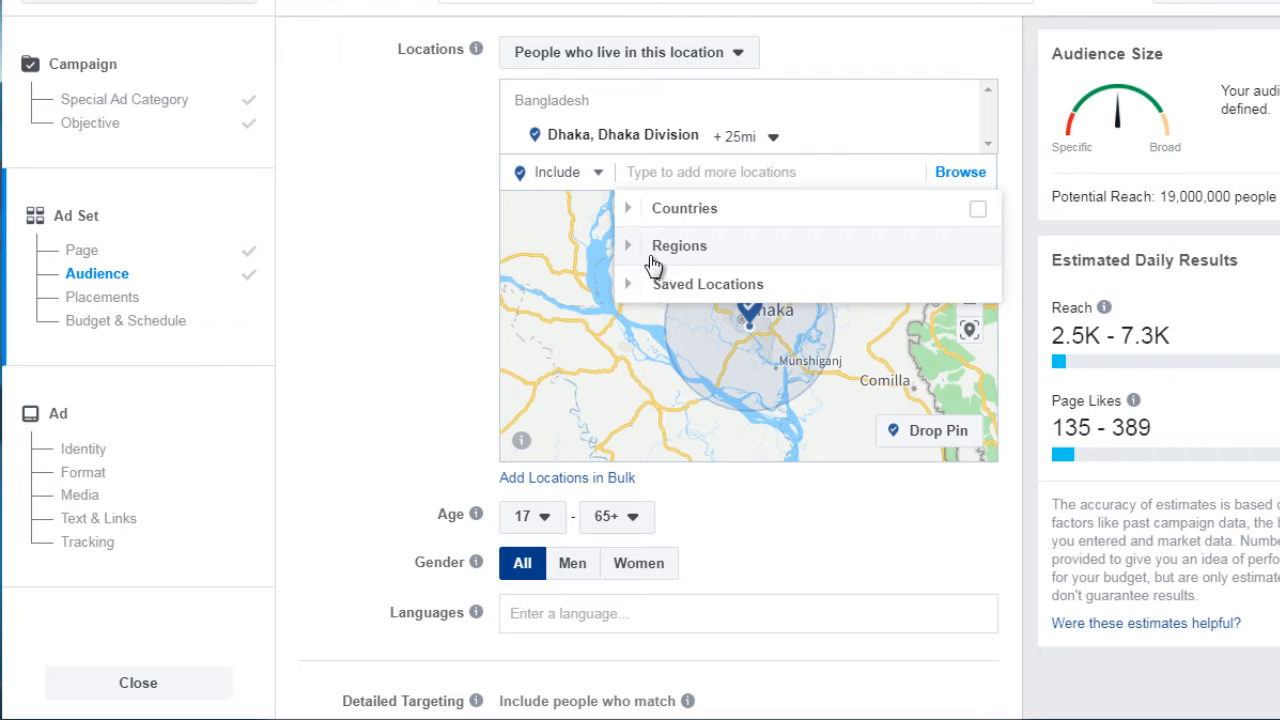
pyautogui.click(625, 256)
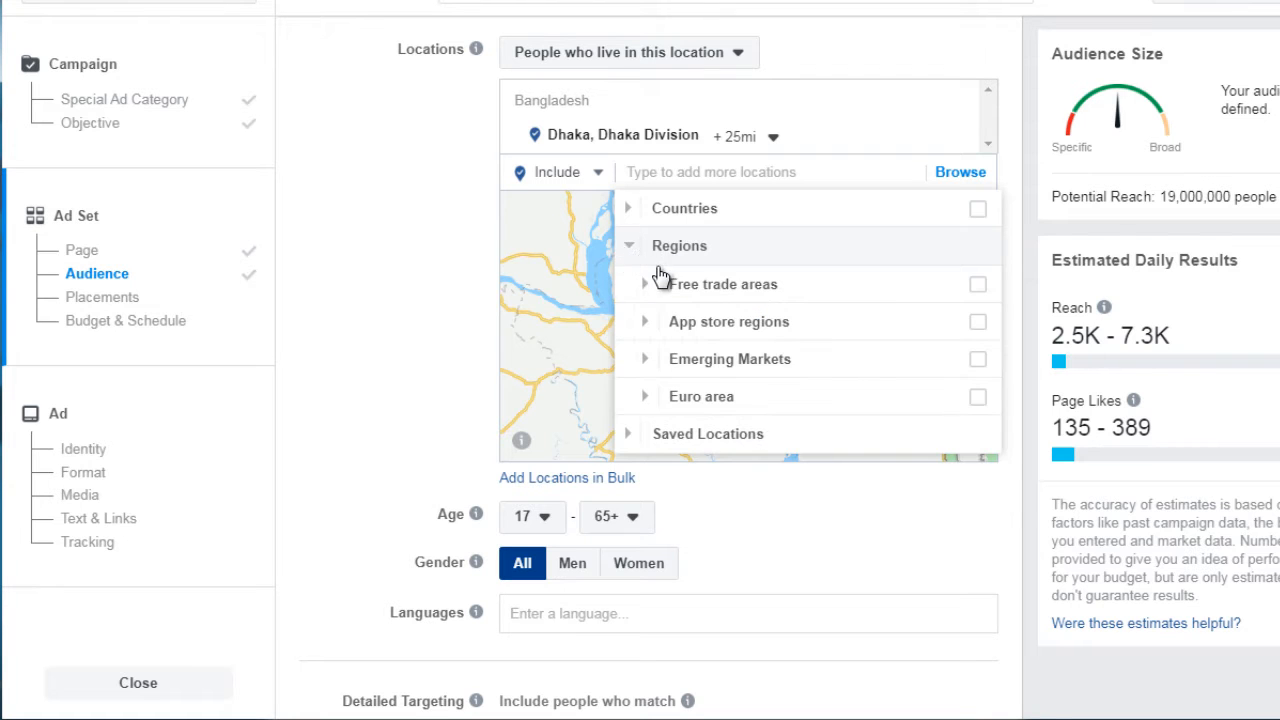
pyautogui.moveTo(676, 280)
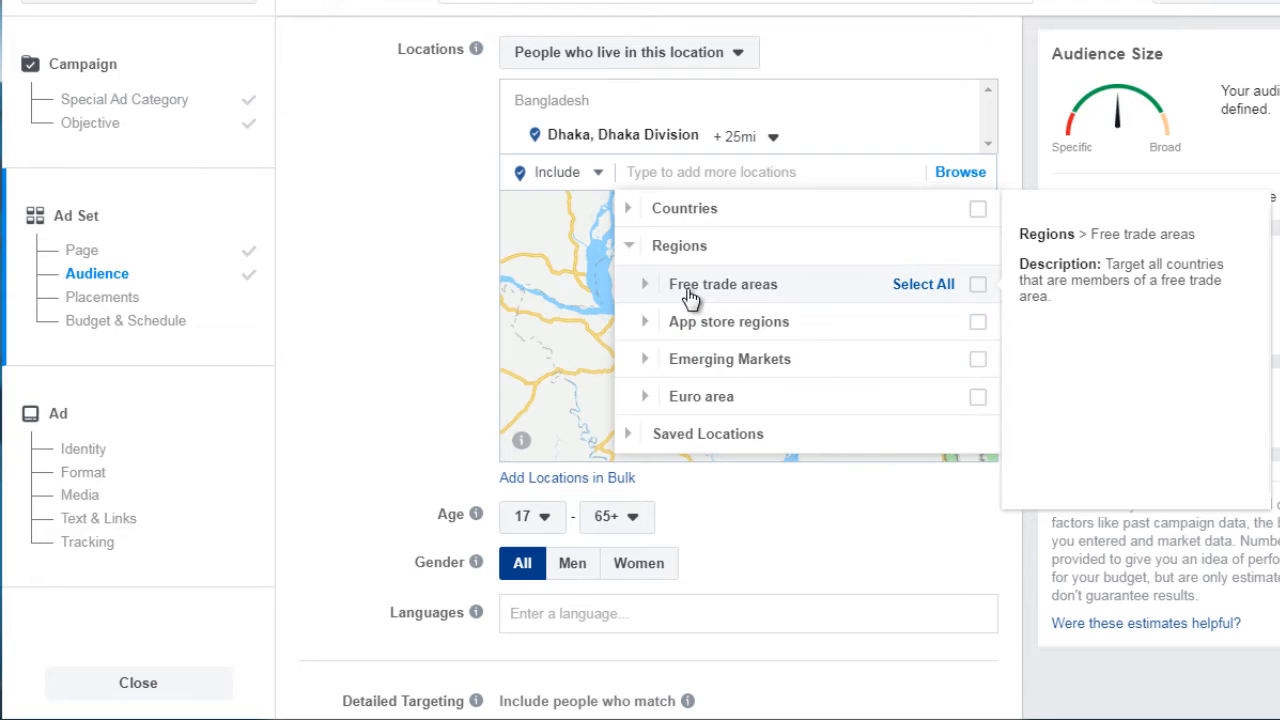
pyautogui.moveTo(684, 354)
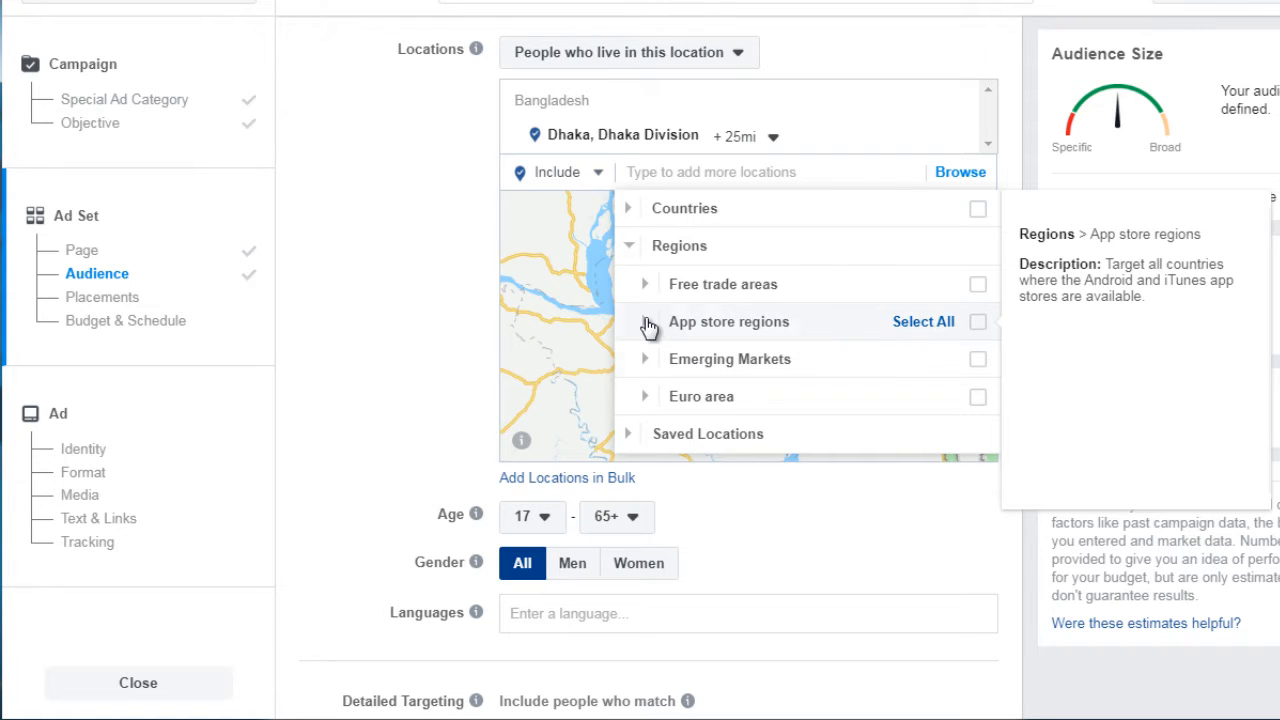
pyautogui.moveTo(646, 400)
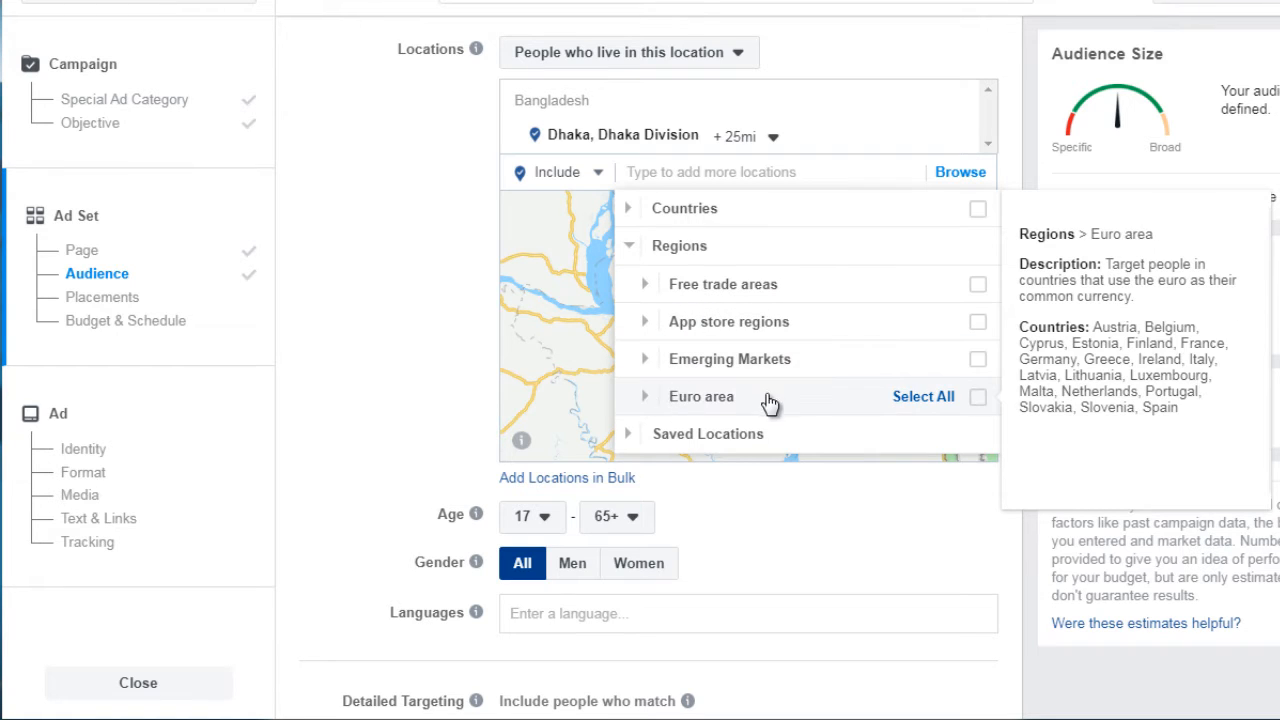
pyautogui.click(646, 286)
pyautogui.scroll(-2, 655, 280)
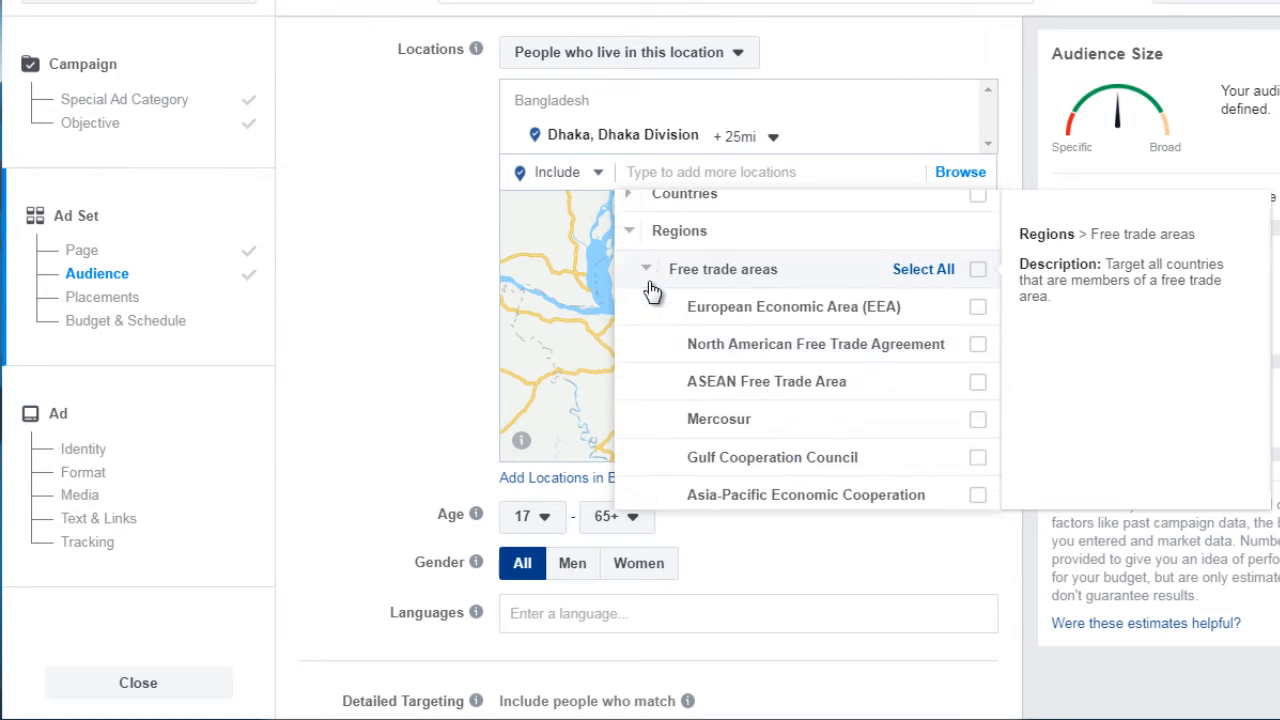
pyautogui.moveTo(760, 316)
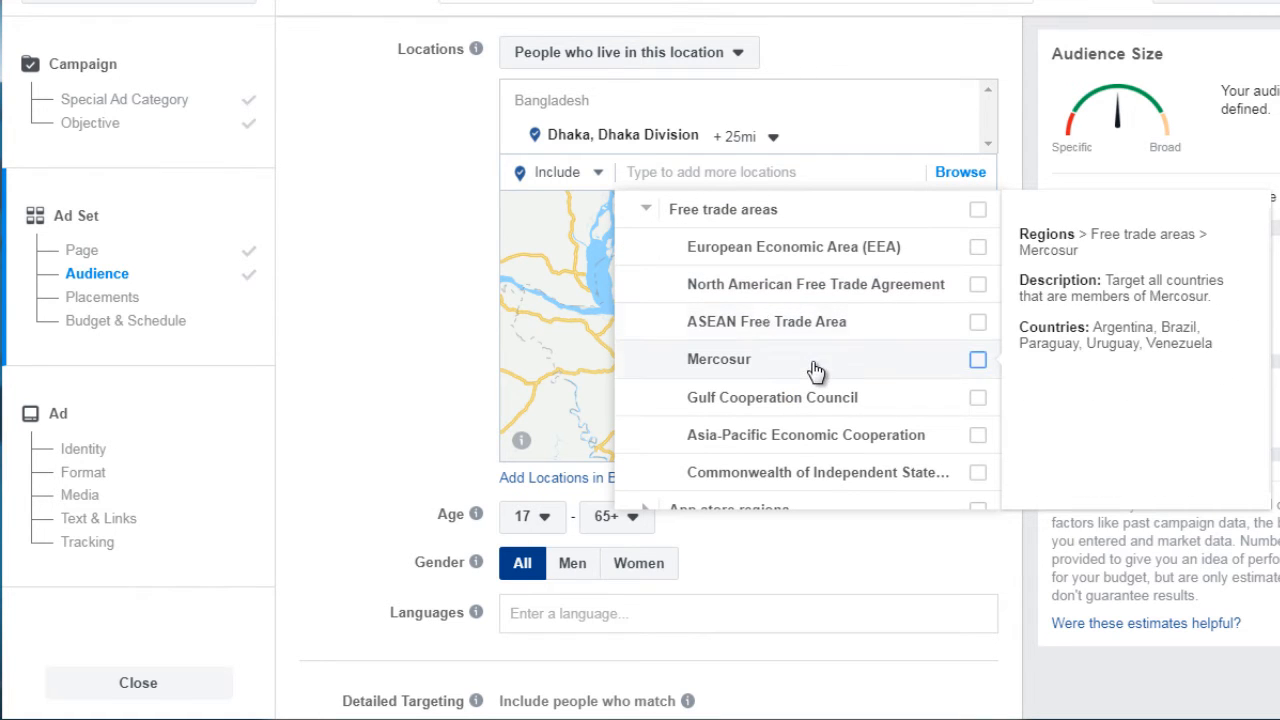
pyautogui.moveTo(826, 441)
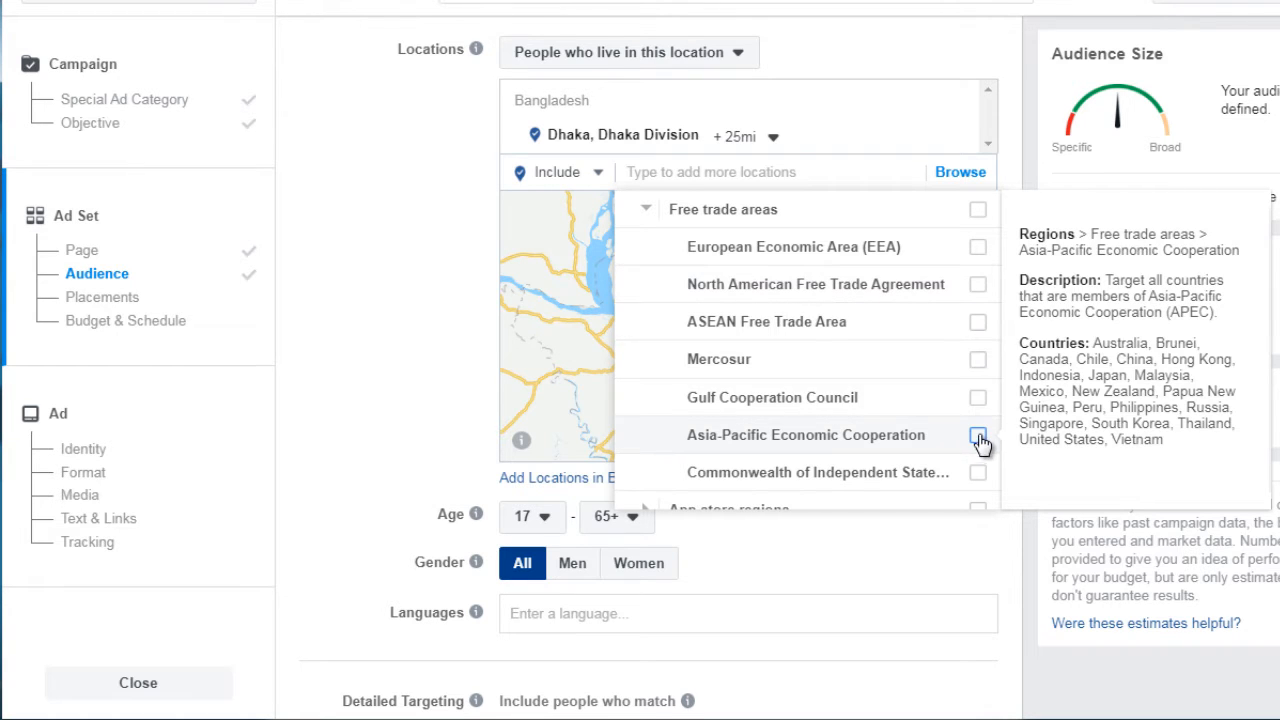
pyautogui.click(478, 258)
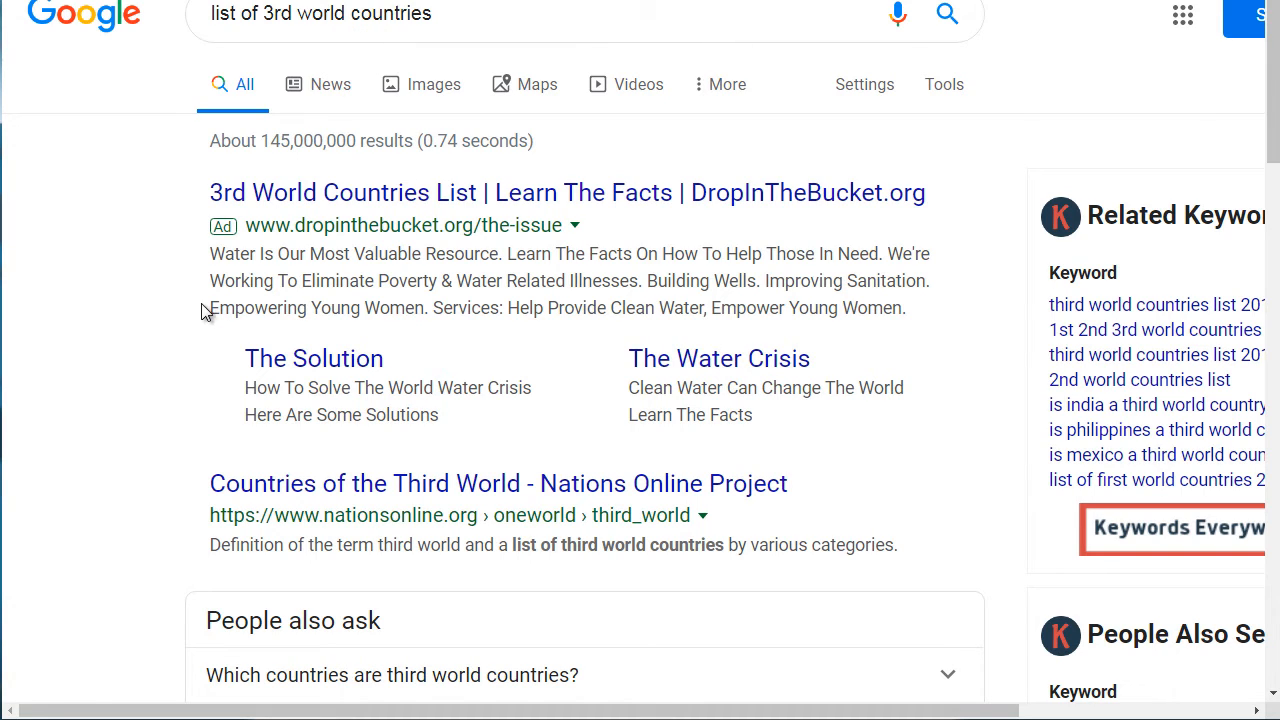
# From the web search results for 3rd world countries, open the World Population Review page "Third World Countries 2019" in a new tab.
pyautogui.scroll(-5, 176, 322)
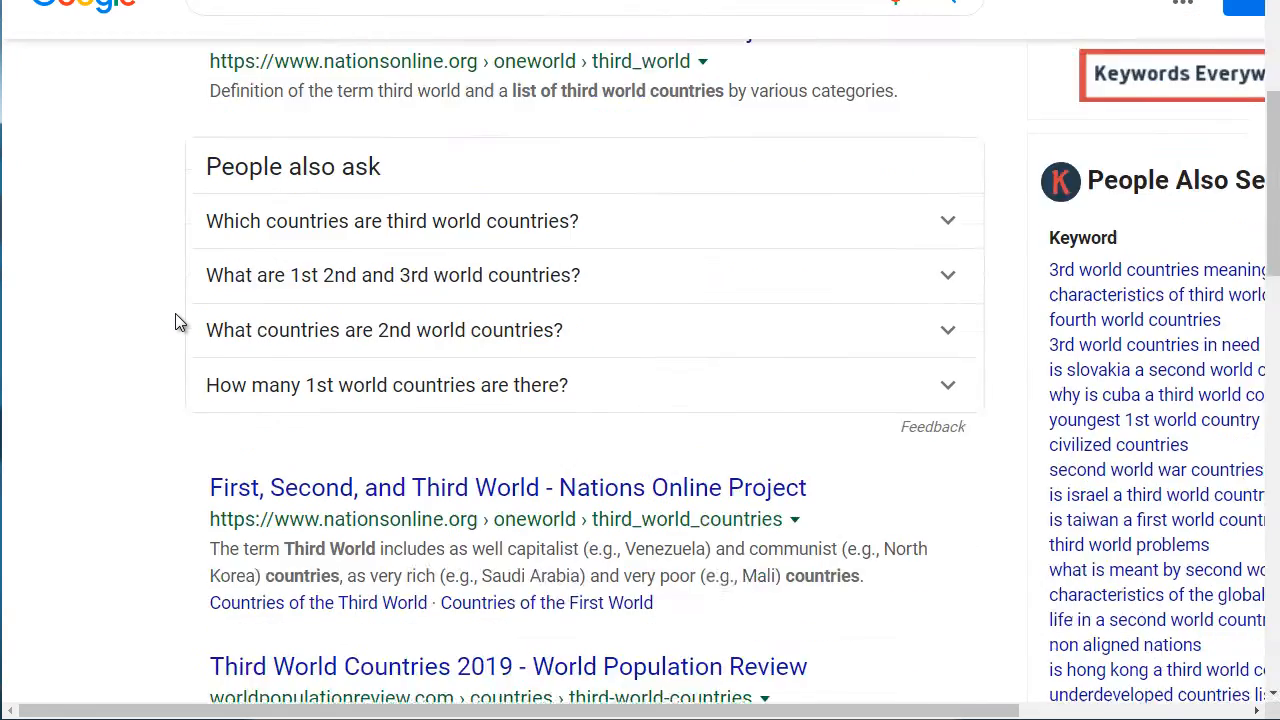
pyautogui.scroll(1, 175, 314)
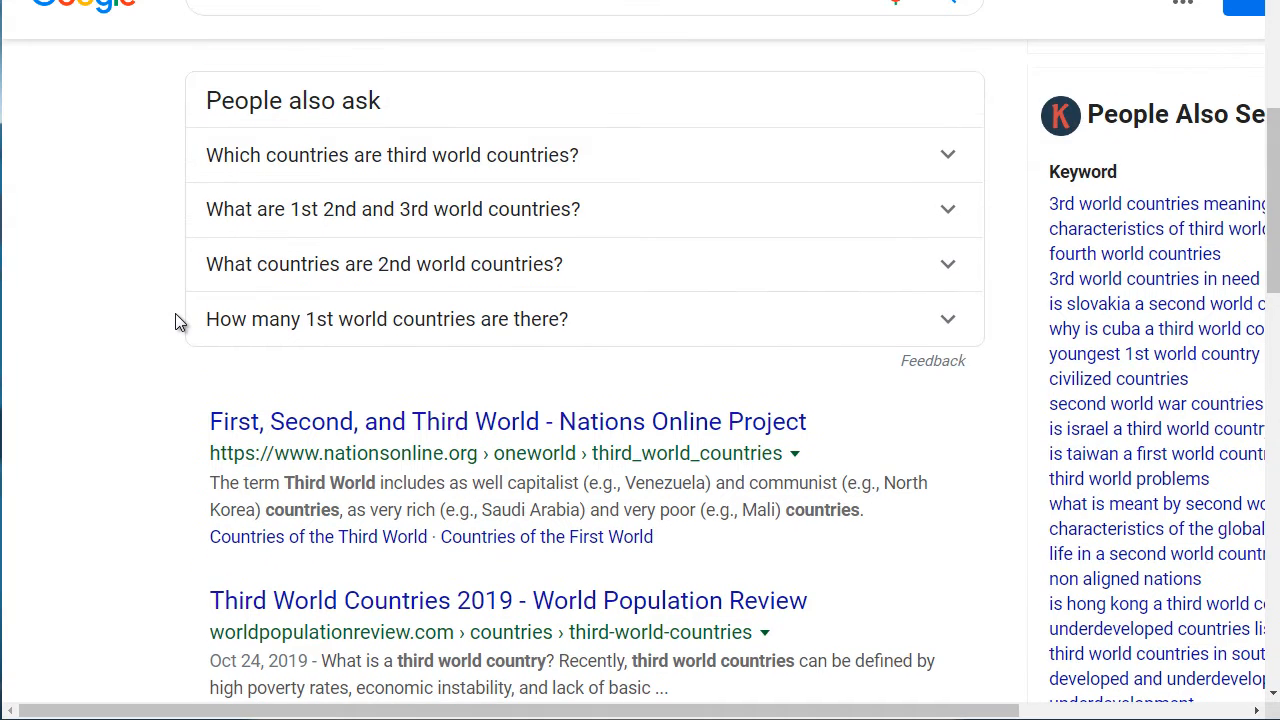
pyautogui.click(305, 165)
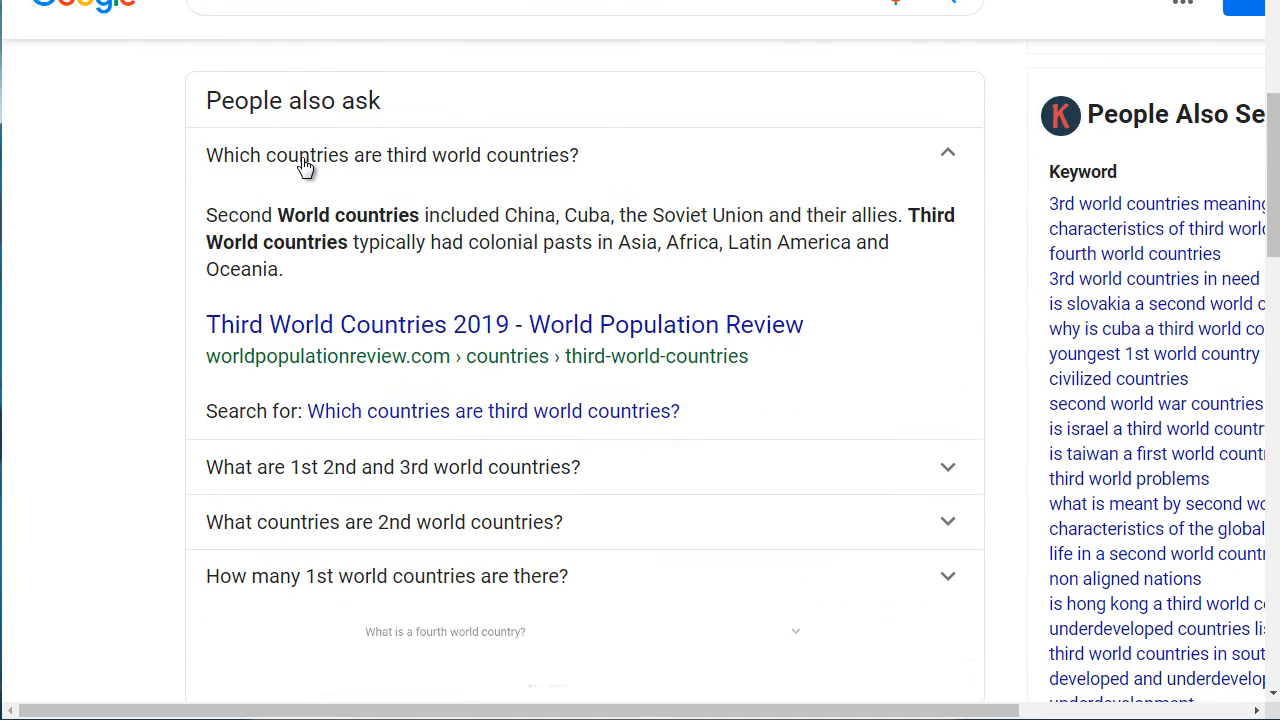
pyautogui.rightClick(386, 331)
pyautogui.click(444, 349)
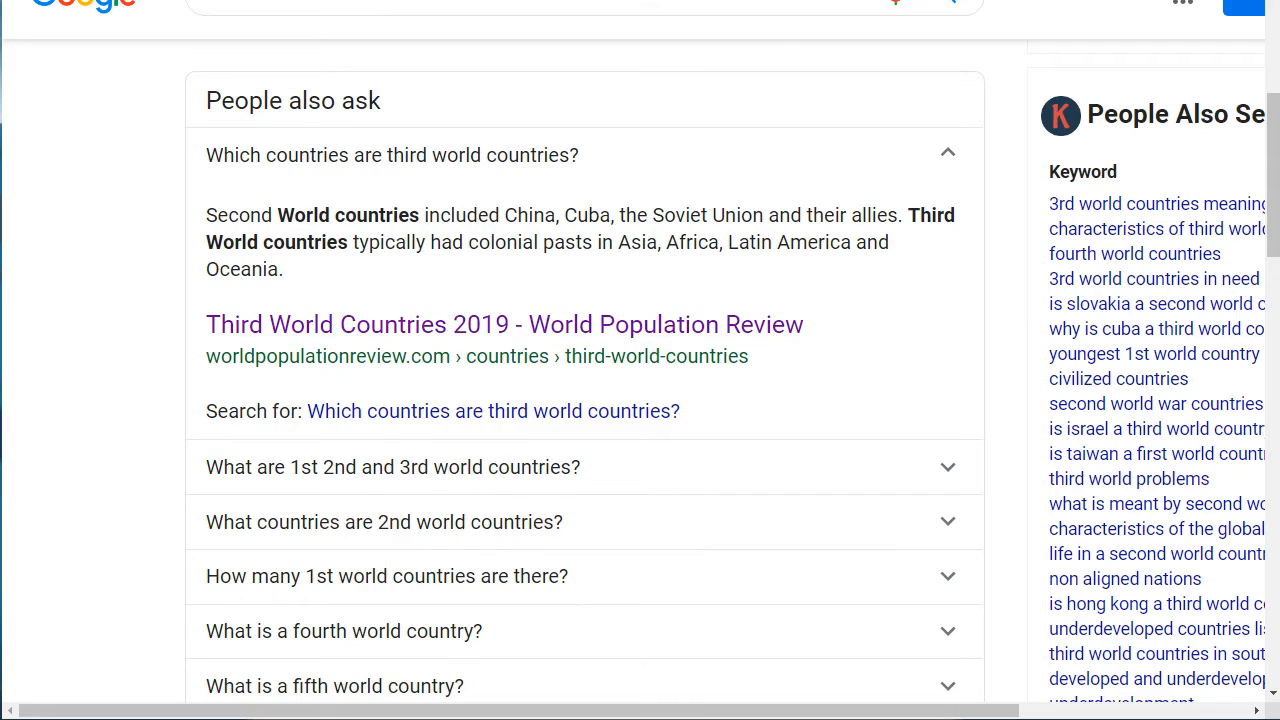
pyautogui.scroll(-5, 155, 245)
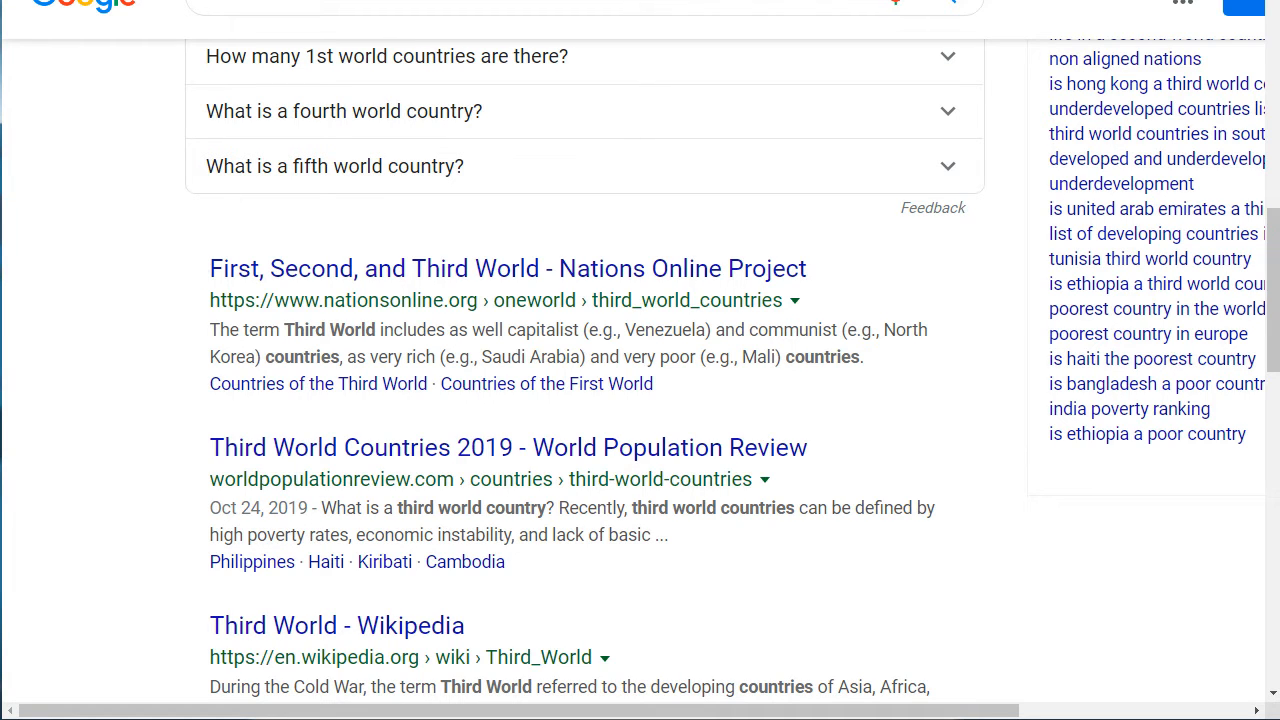
pyautogui.hotkey('ctrl', 'Tab')
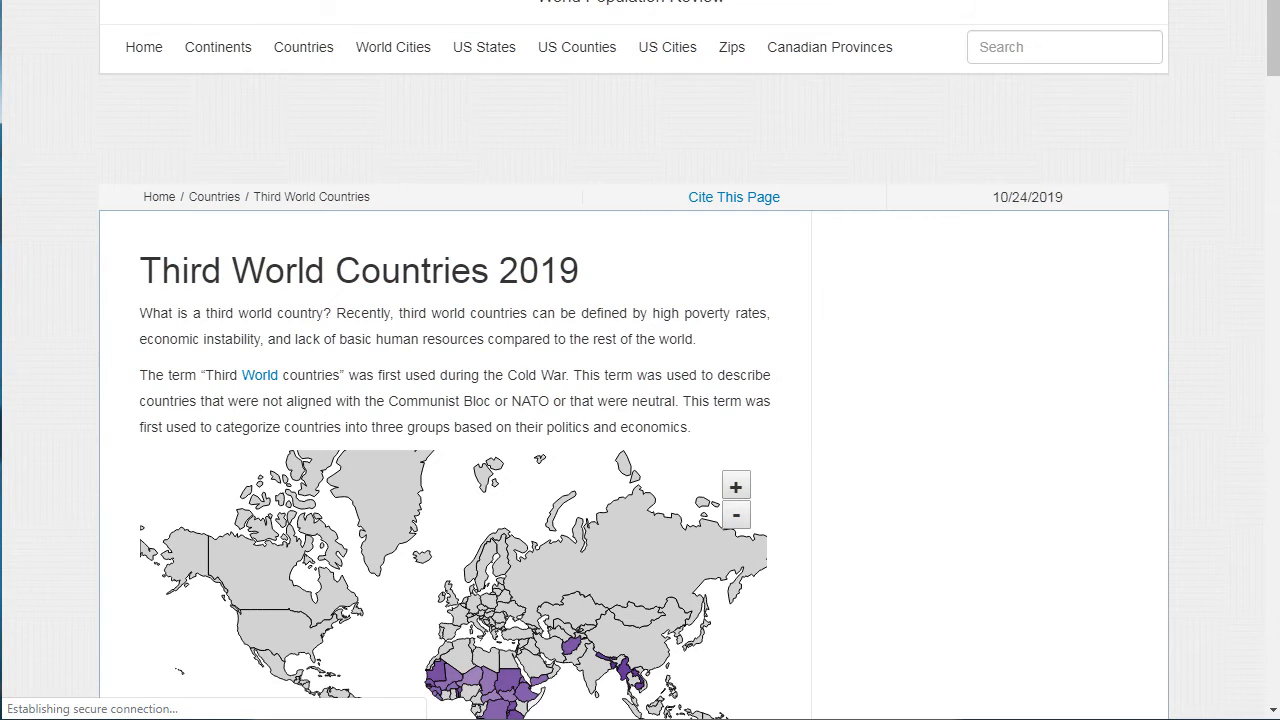
# Sort the third world countries table by 2019 population, largest first, and select the country name Myanmar.
pyautogui.moveTo(1275, 15); pyautogui.dragTo(1275, 452)
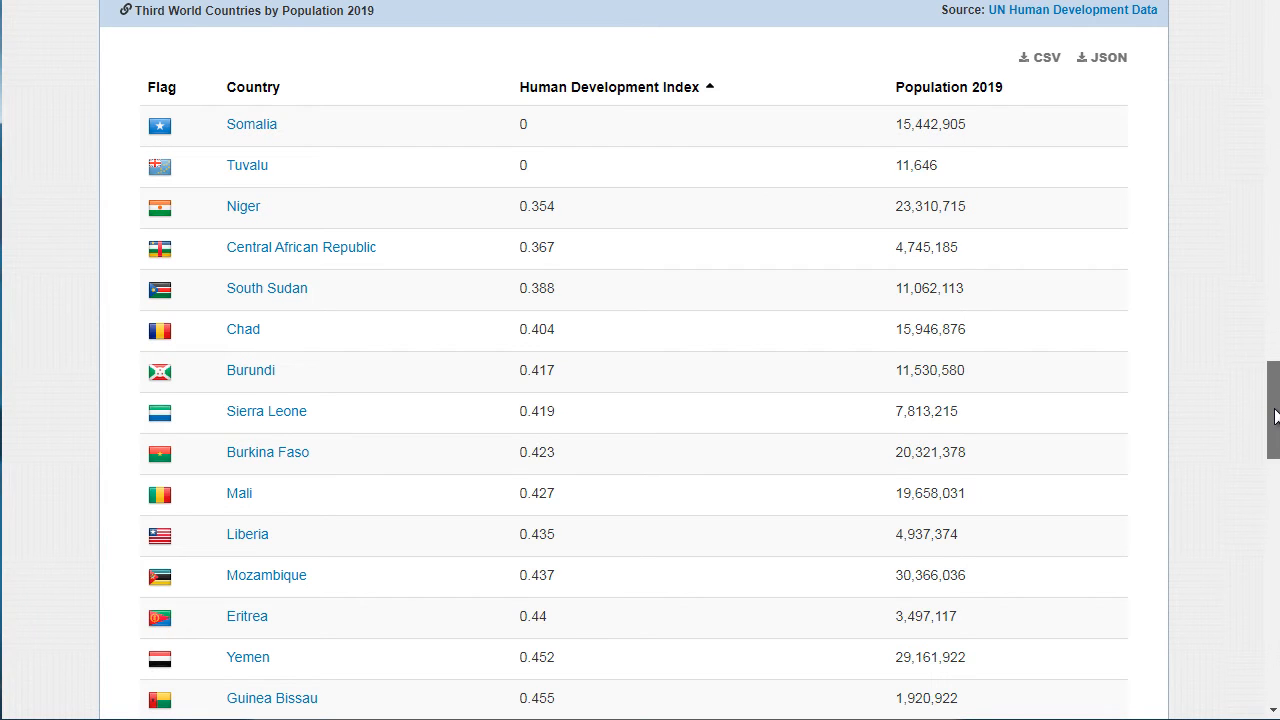
pyautogui.moveTo(1275, 415); pyautogui.dragTo(1275, 425)
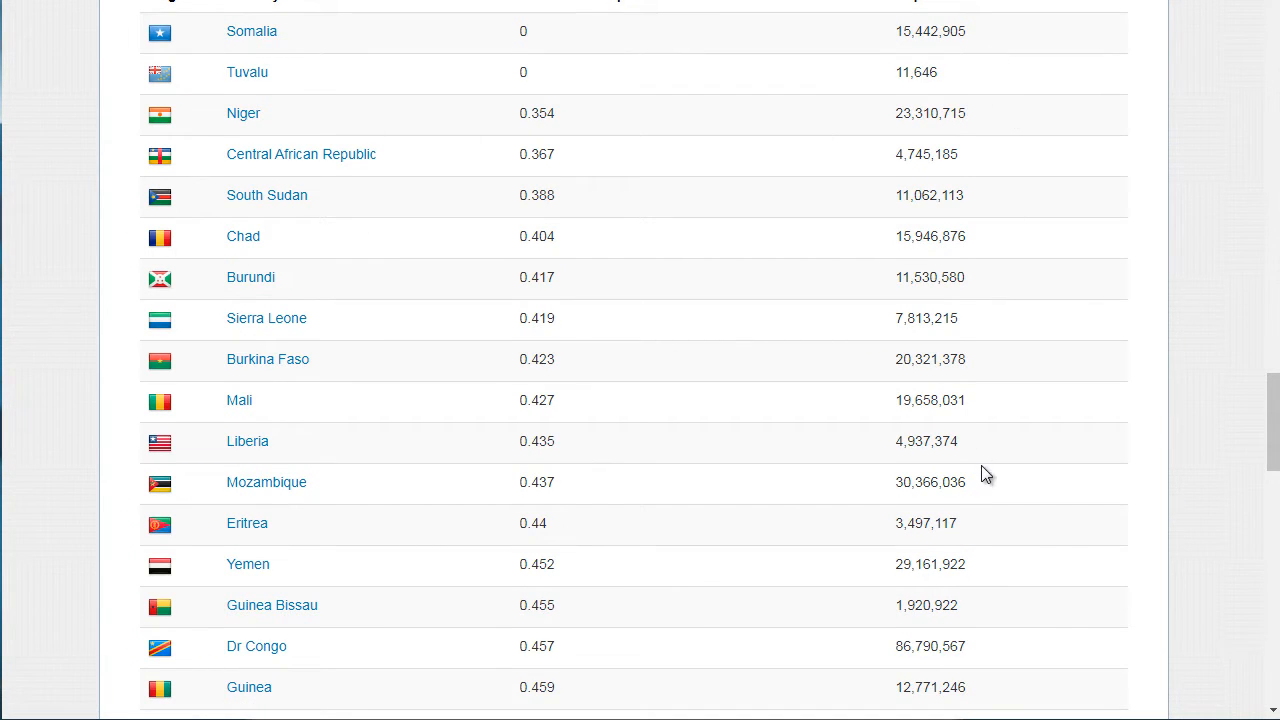
pyautogui.click(947, 6)
pyautogui.click(922, 6)
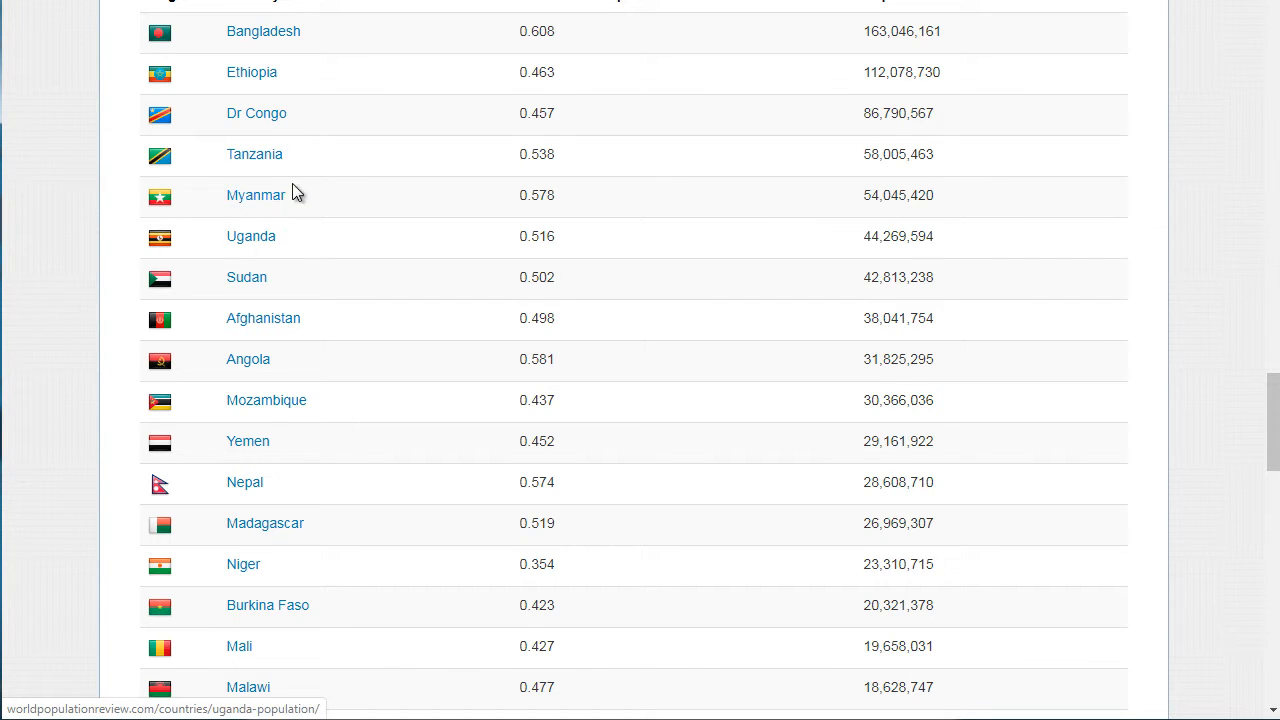
pyautogui.moveTo(286, 196); pyautogui.dragTo(232, 207)
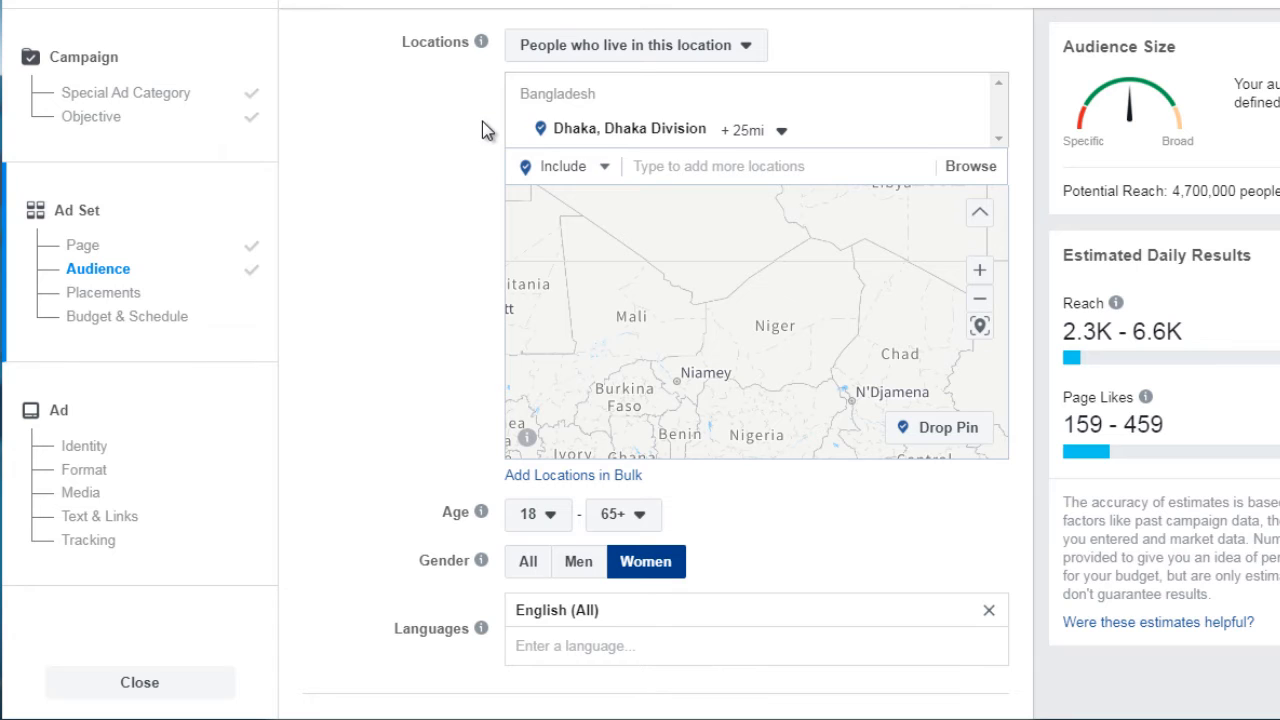
# Back in the ad set's audience settings, add the country Myanmar as an included location.
pyautogui.click(708, 166)
pyautogui.write('Myanmar')
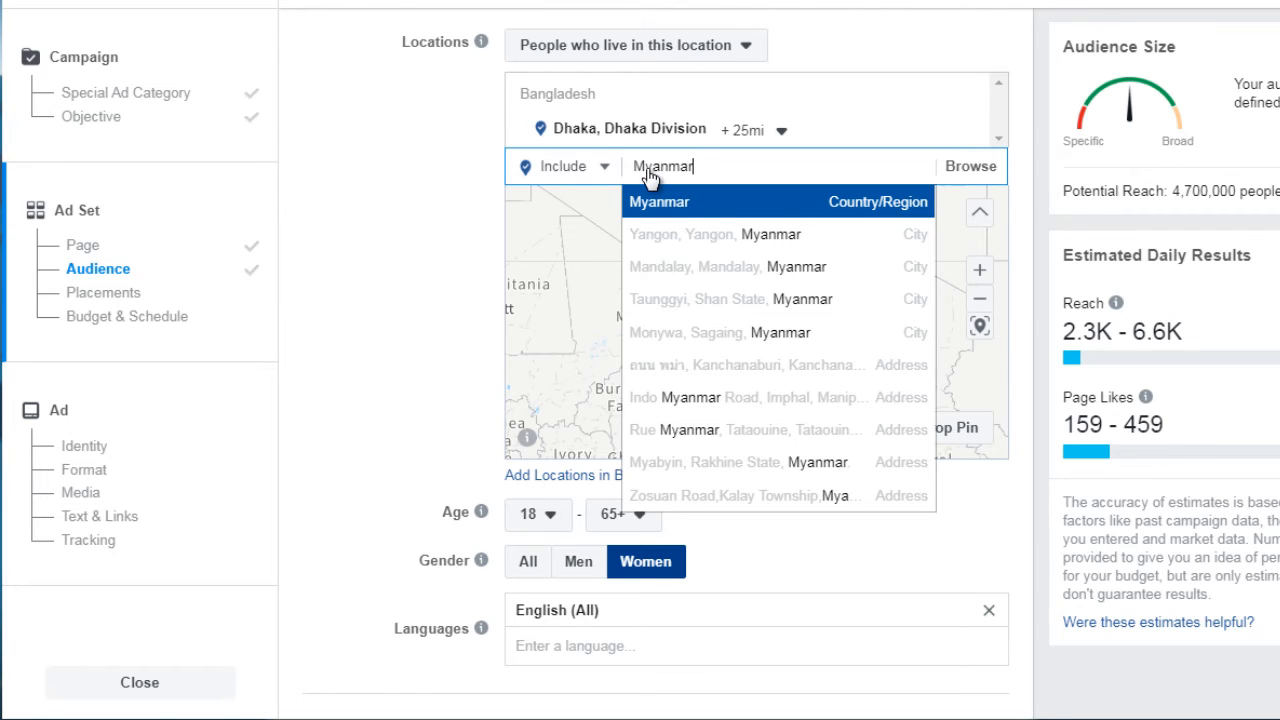
pyautogui.click(734, 212)
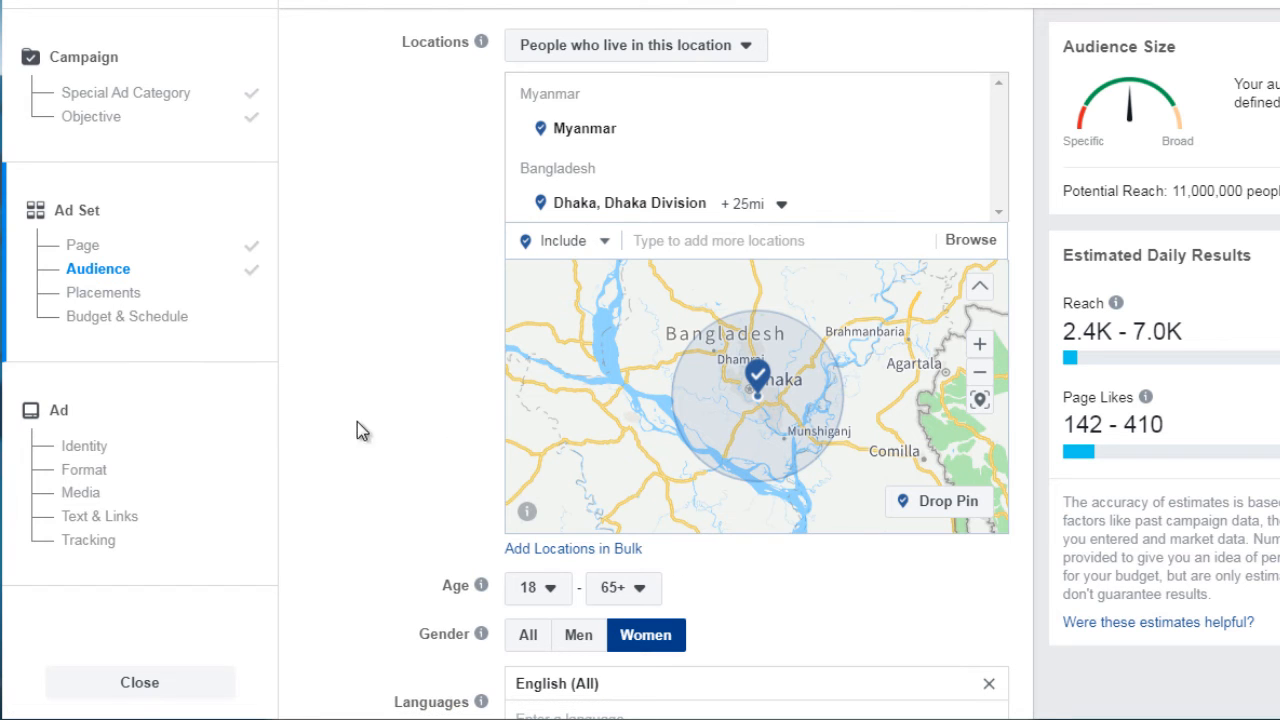
pyautogui.scroll(-2, 401, 445)
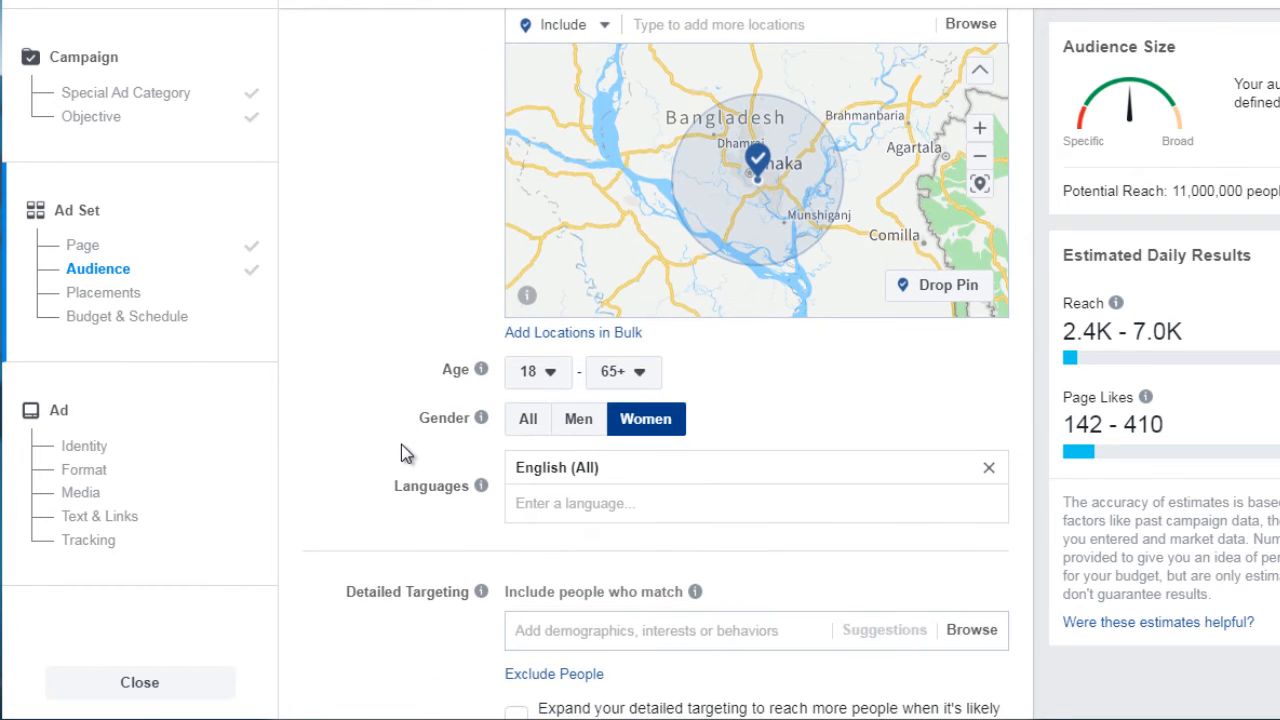
pyautogui.scroll(-1, 401, 446)
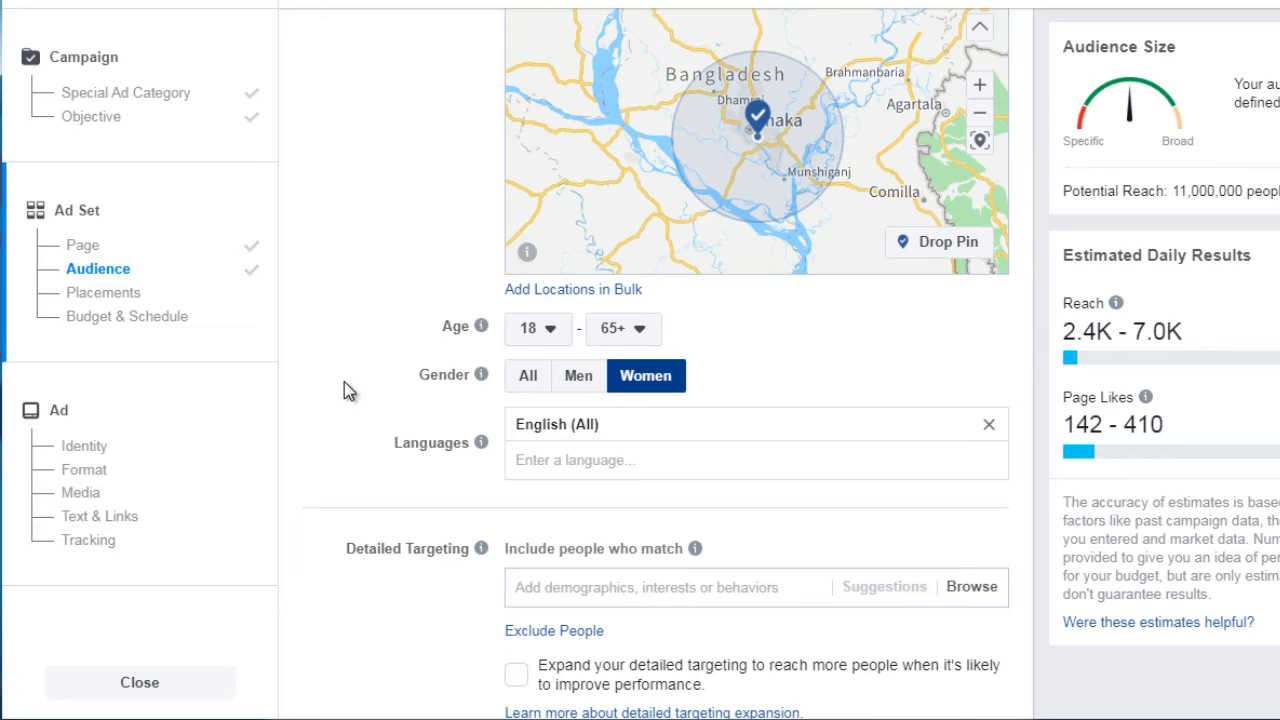
pyautogui.scroll(-2, 344, 382)
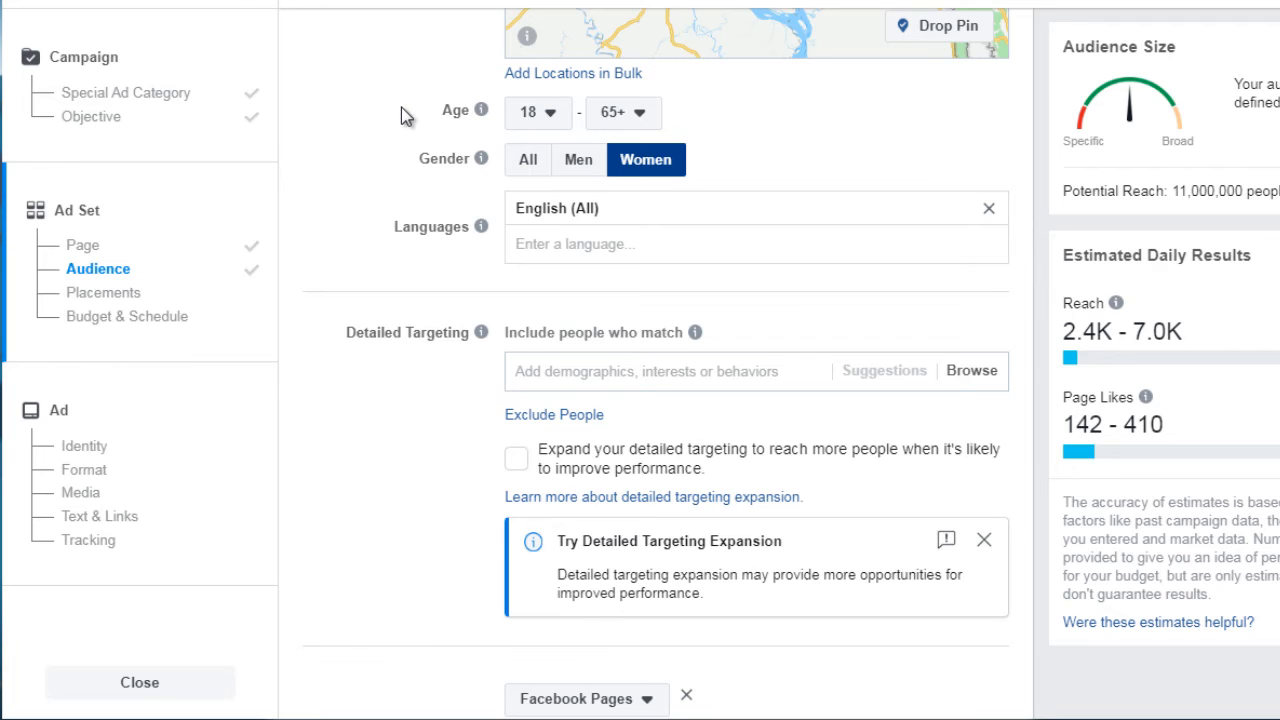
# Target all genders in the ad set's audience and enter English in the language field, keeping English (All).
pyautogui.click(384, 158)
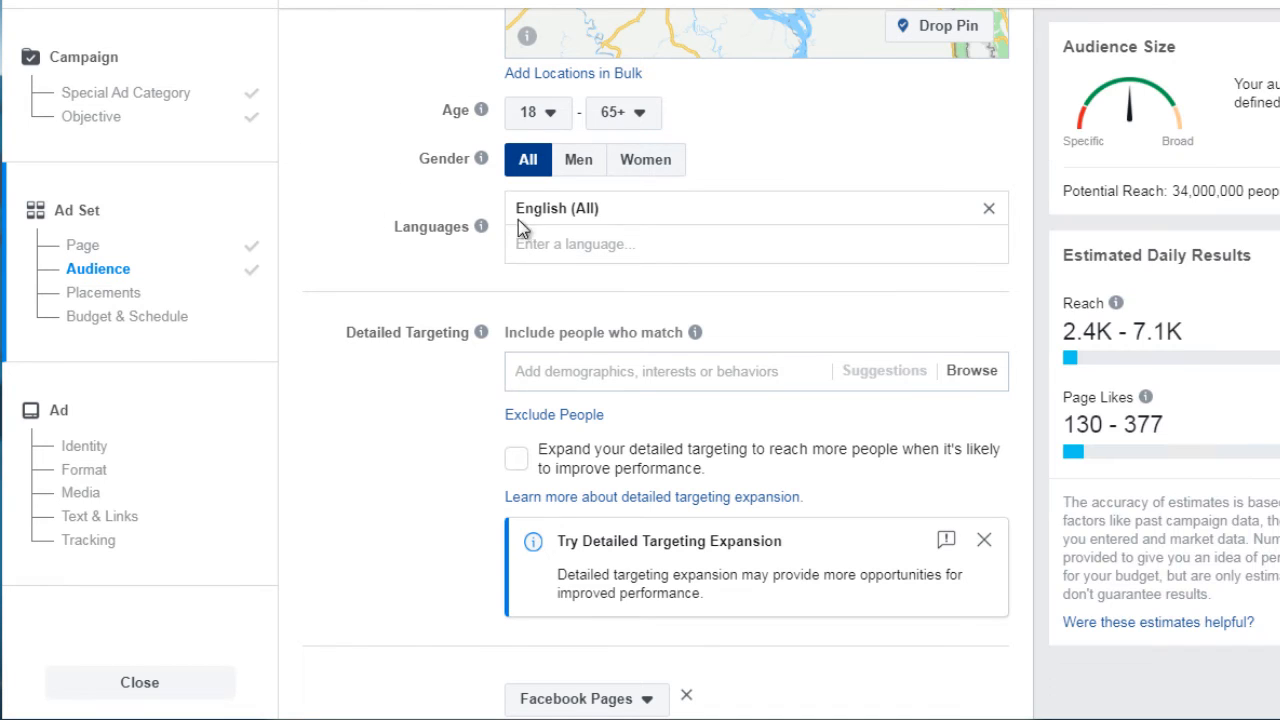
pyautogui.click(556, 246)
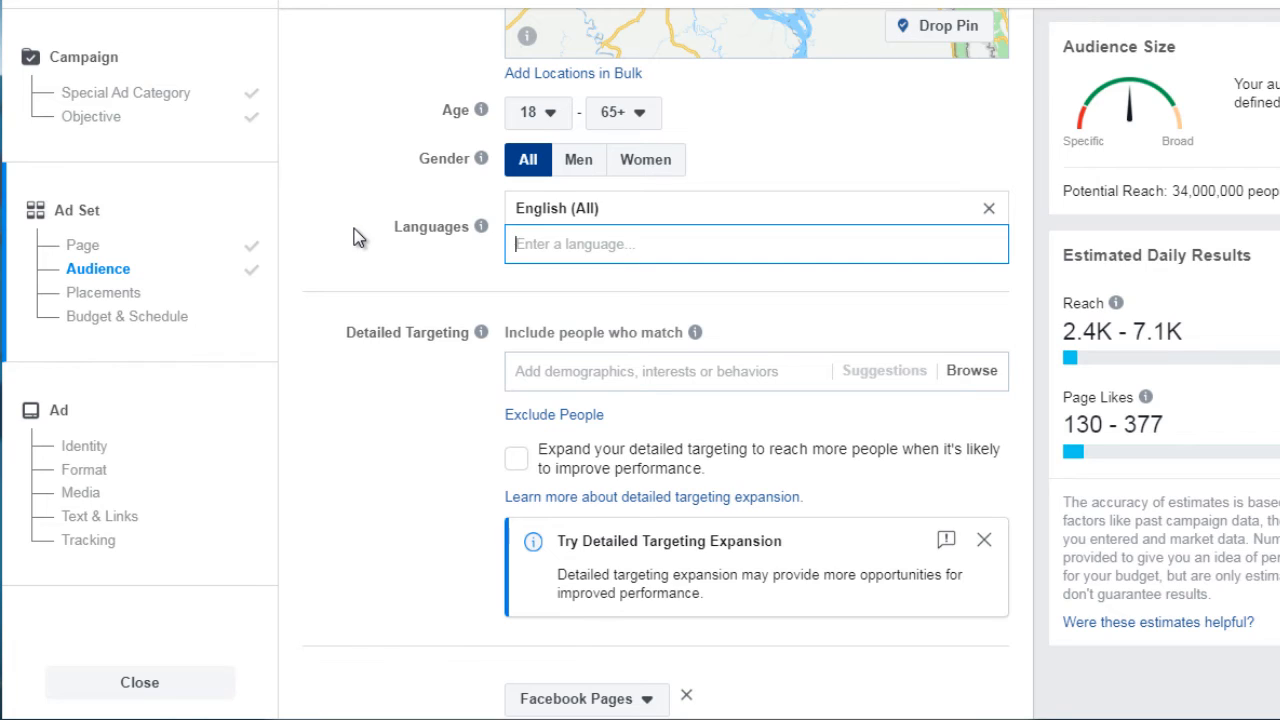
pyautogui.write('En')
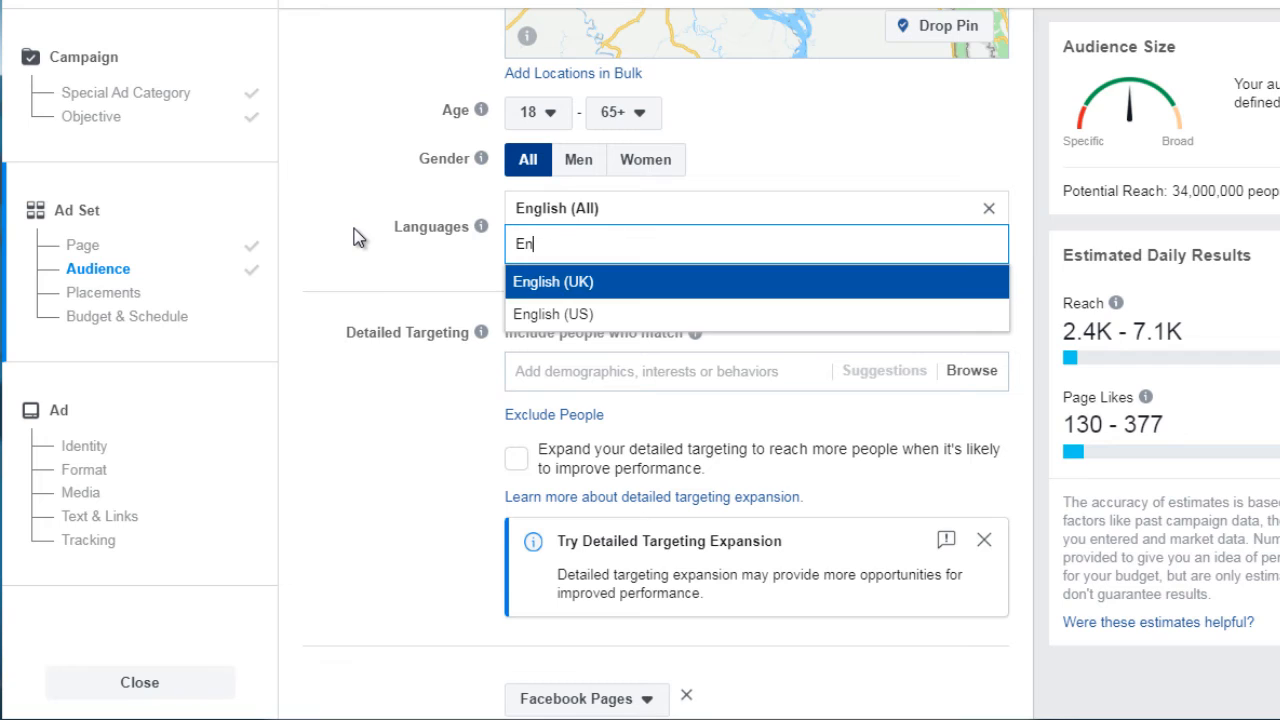
pyautogui.write('glish')
pyautogui.click(572, 211)
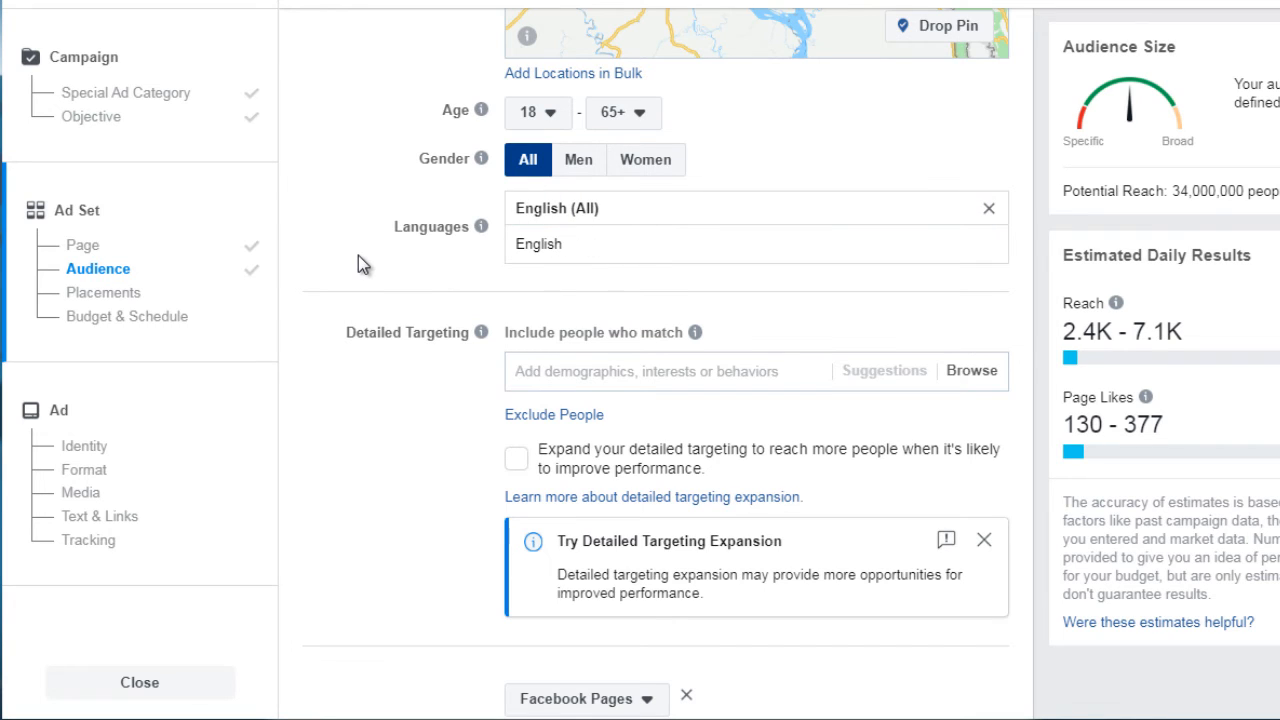
# Search the detailed targeting options for "motivational" and include the interest Motivational Quotes.
pyautogui.scroll(-1, 358, 255)
pyautogui.scroll(1, 358, 255)
pyautogui.scroll(-1, 358, 255)
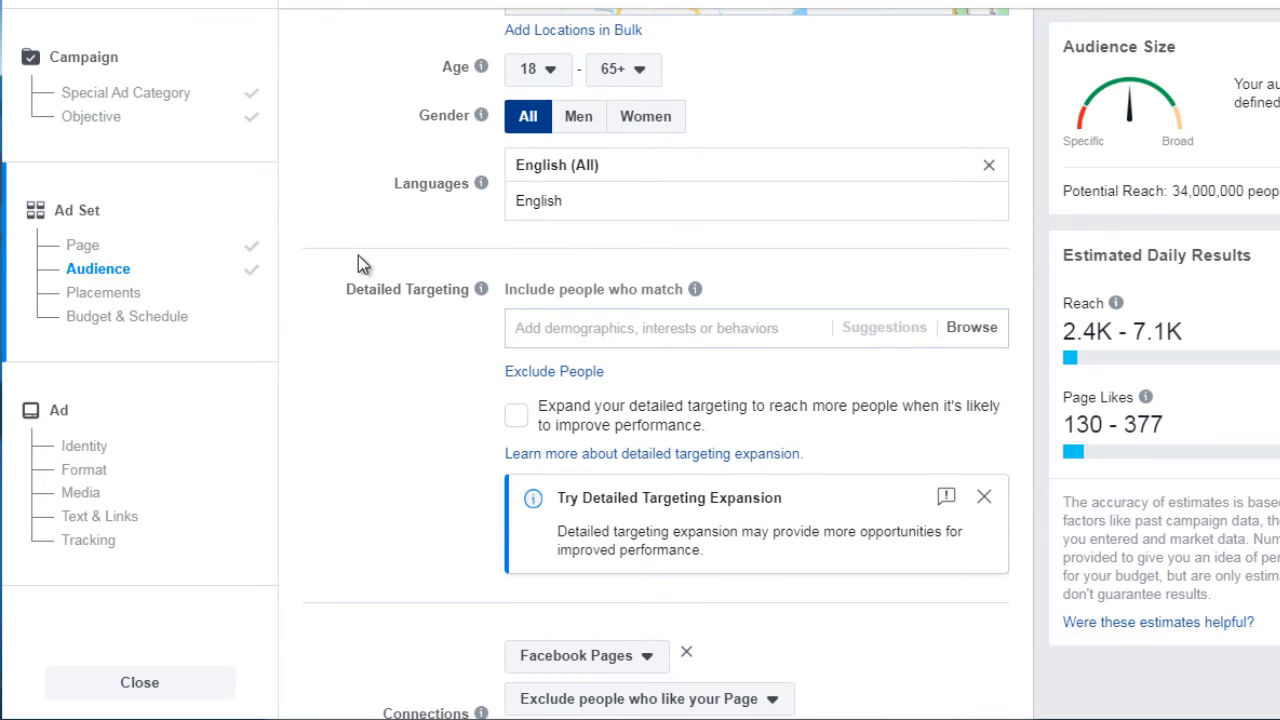
pyautogui.moveTo(479, 304)
pyautogui.click(553, 330)
pyautogui.write('m')
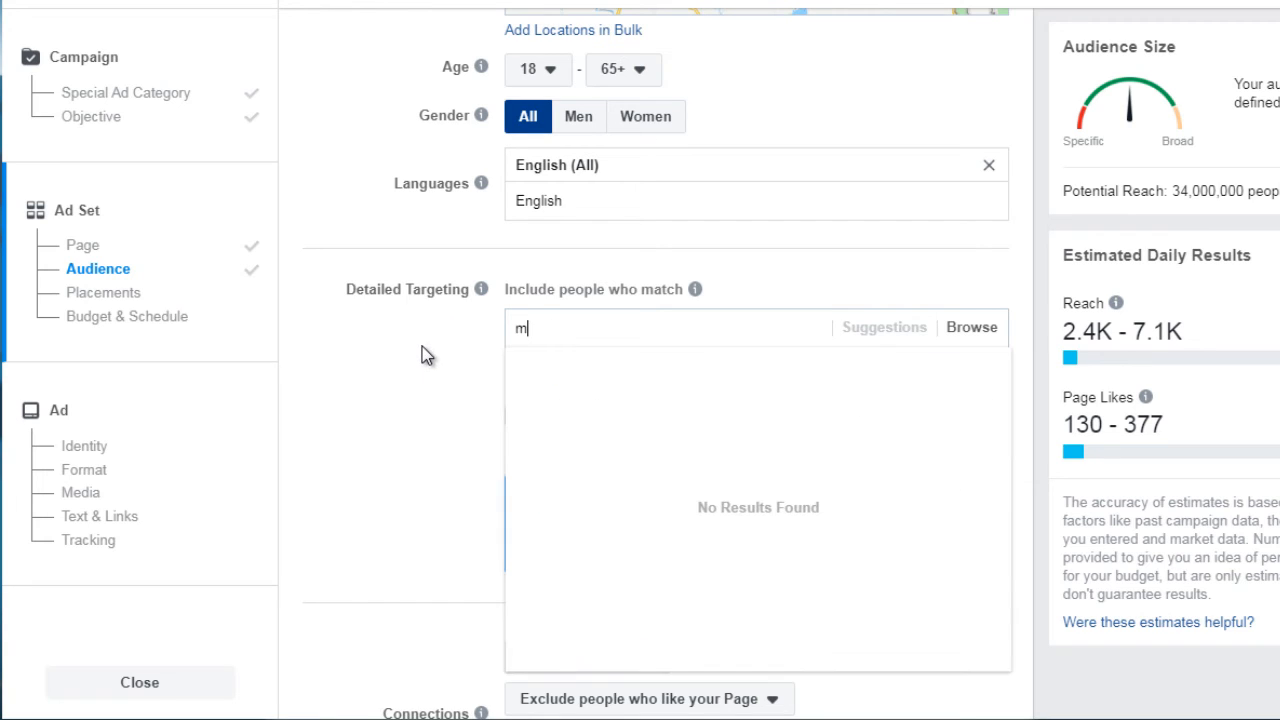
pyautogui.write('otivat')
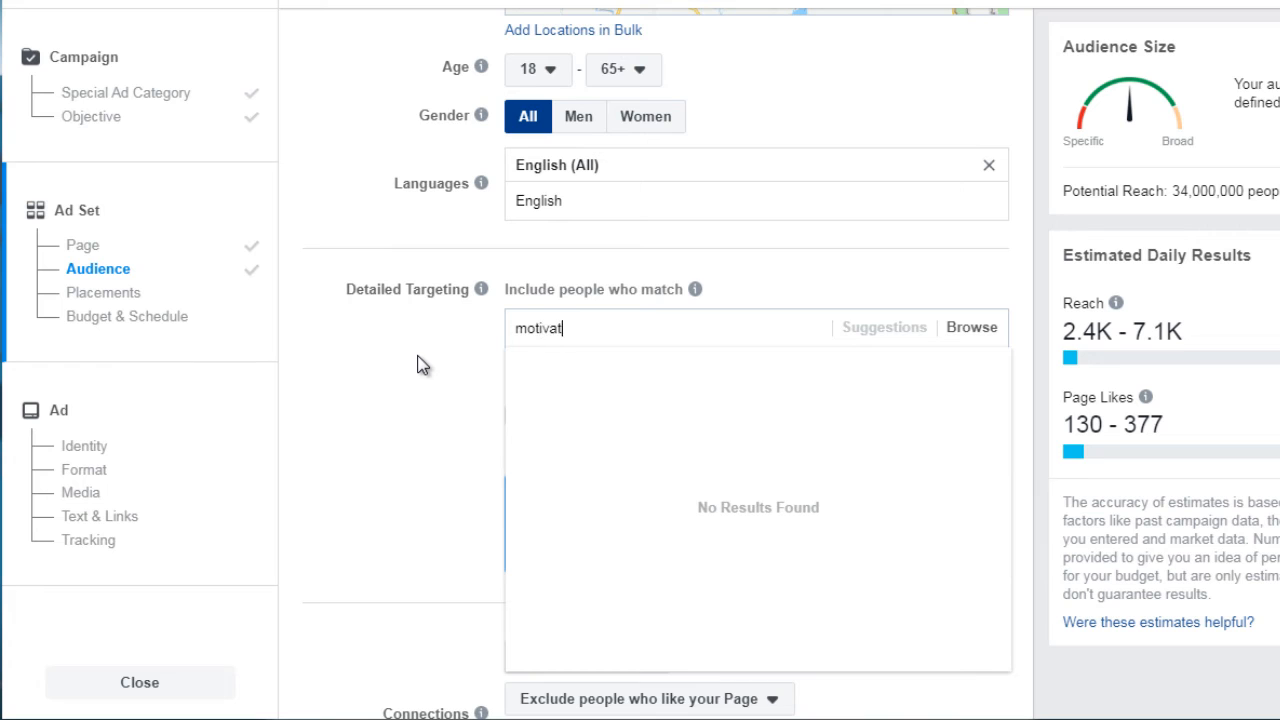
pyautogui.write('ional')
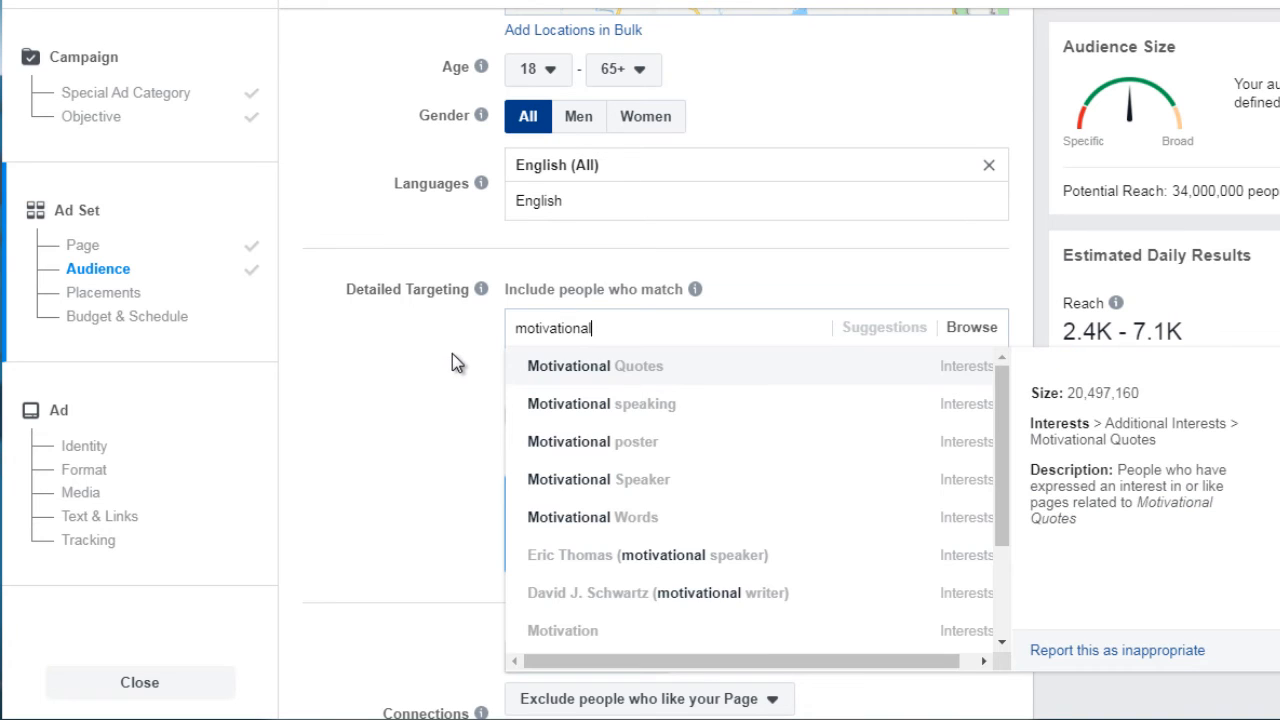
pyautogui.click(626, 376)
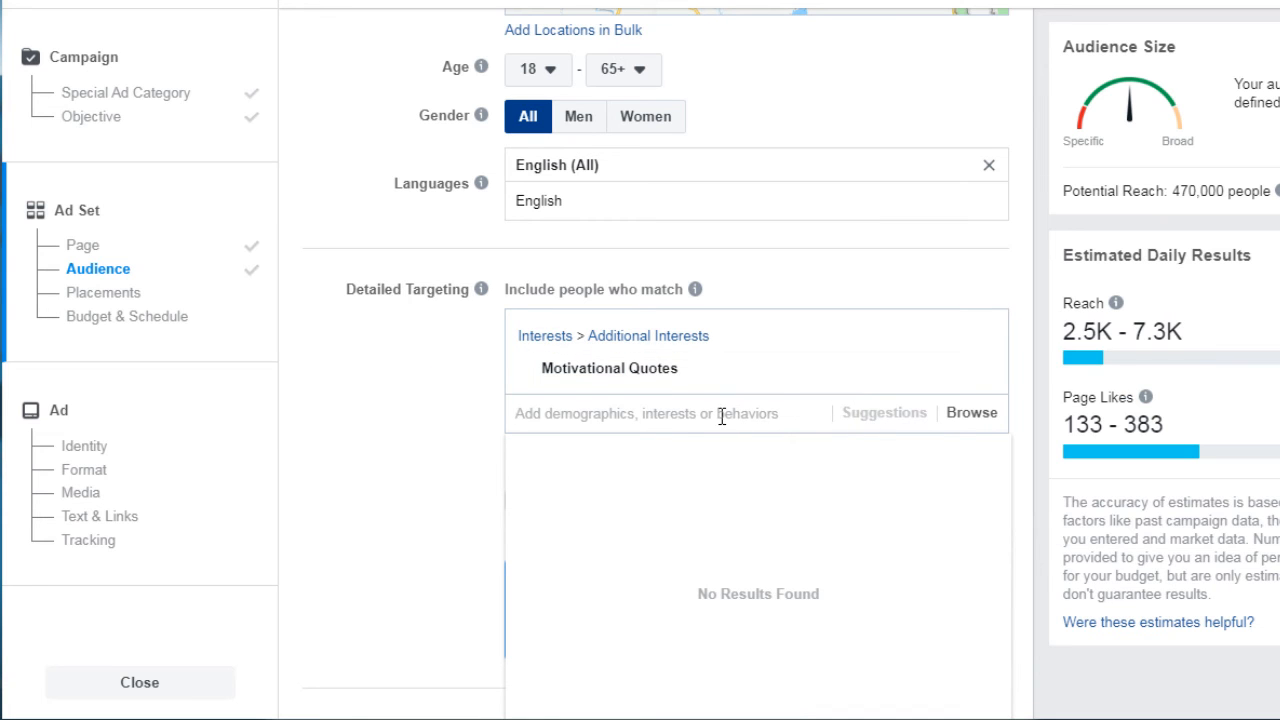
pyautogui.write('motiv')
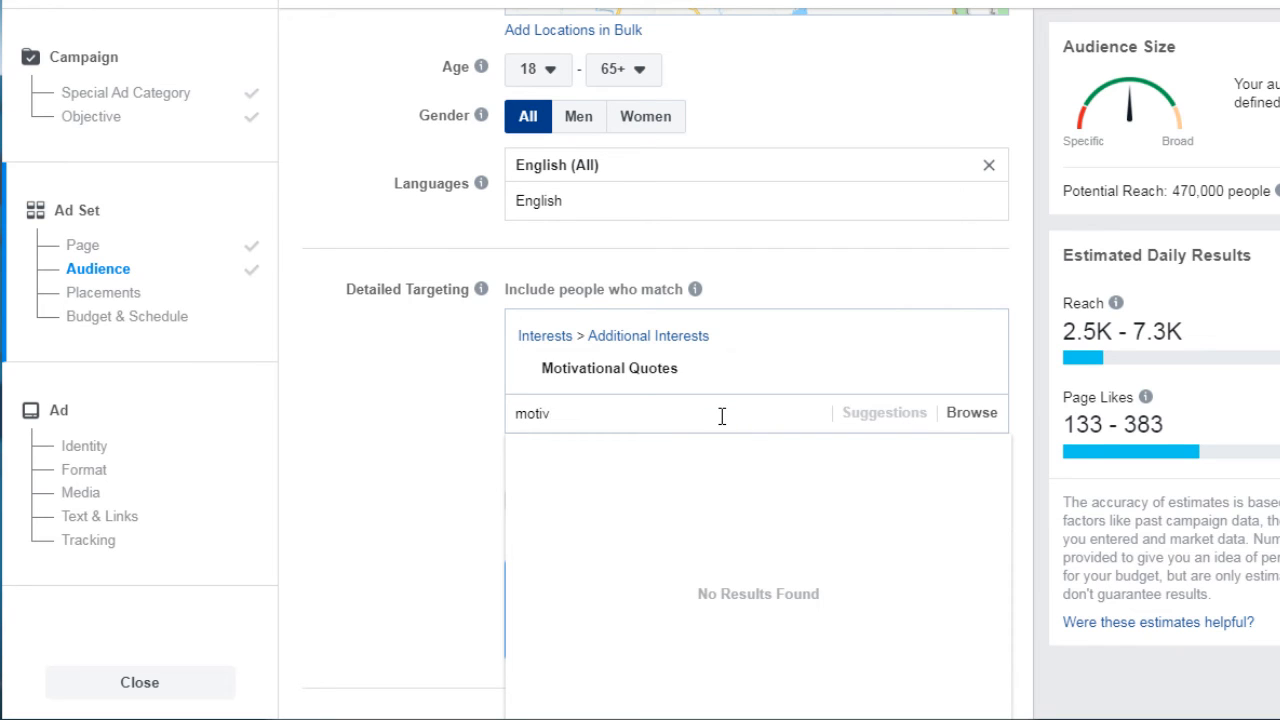
pyautogui.write('ational quotes')
pyautogui.moveTo(660, 417); pyautogui.dragTo(503, 422)
pyautogui.press('BackSpace')
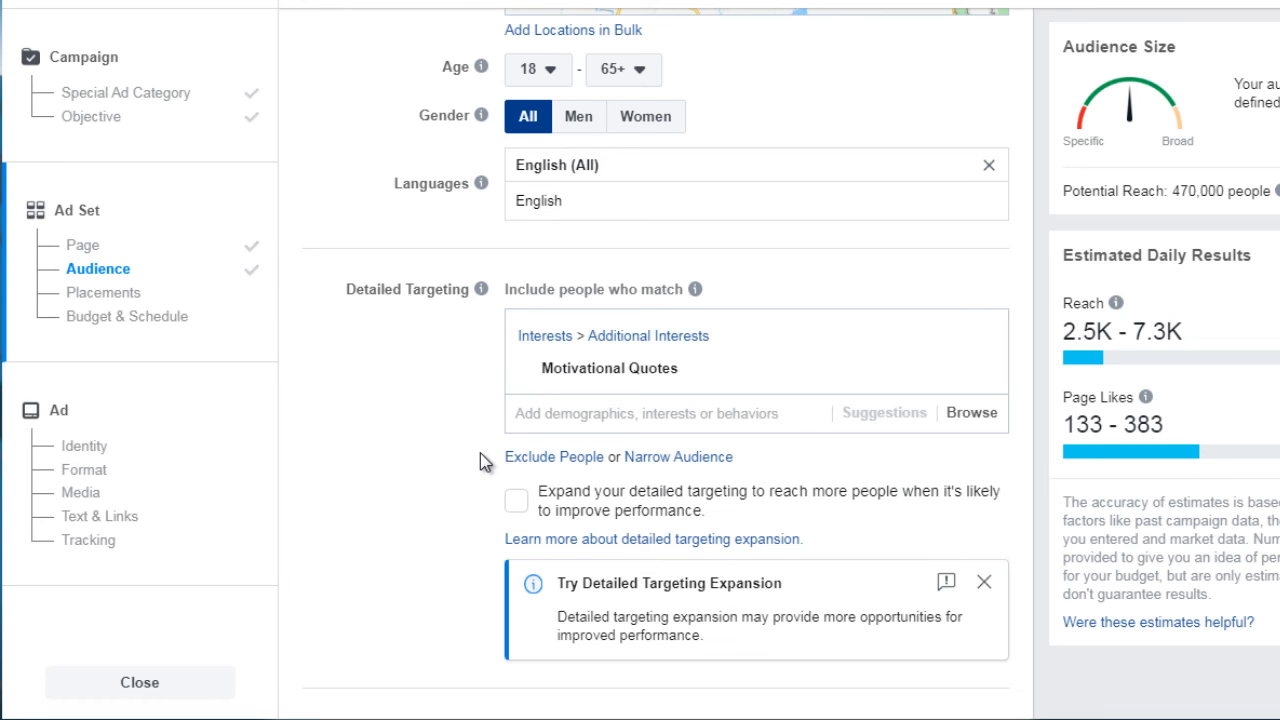
# Switch the ad set to Edit Placements and examine the available devices, platforms and feed placements.
pyautogui.scroll(-1, 475, 416)
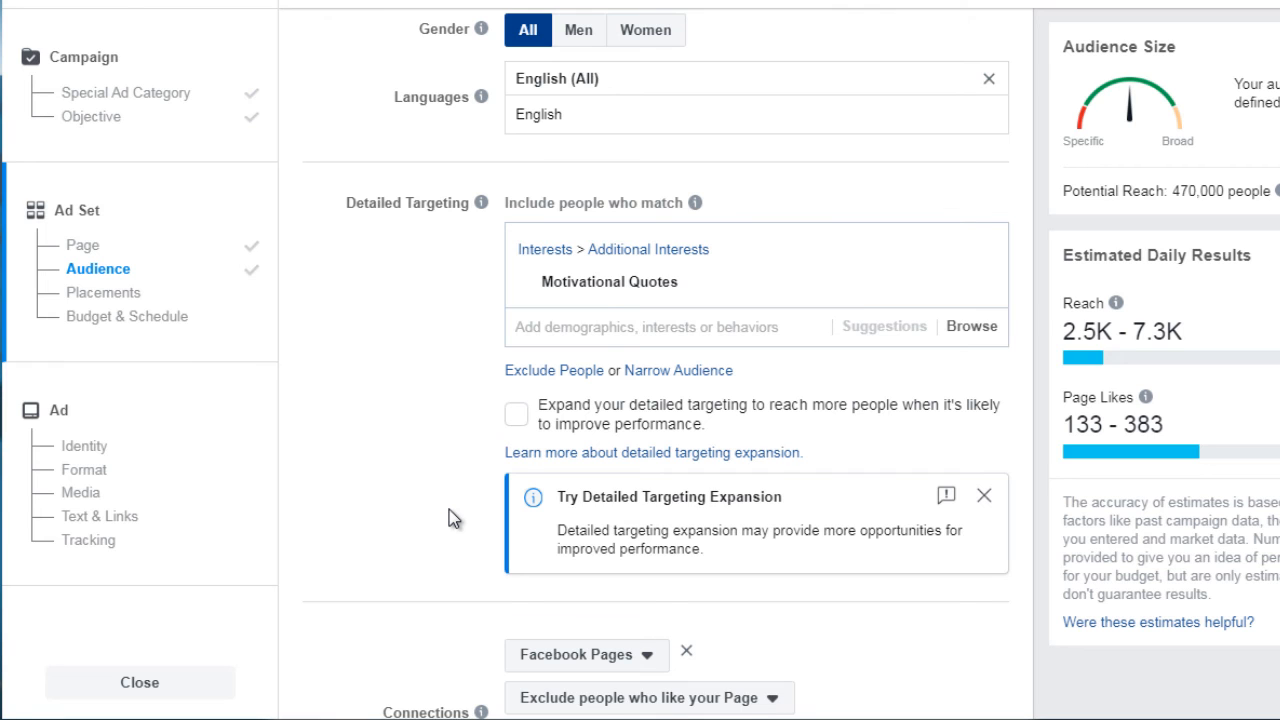
pyautogui.scroll(-5, 449, 509)
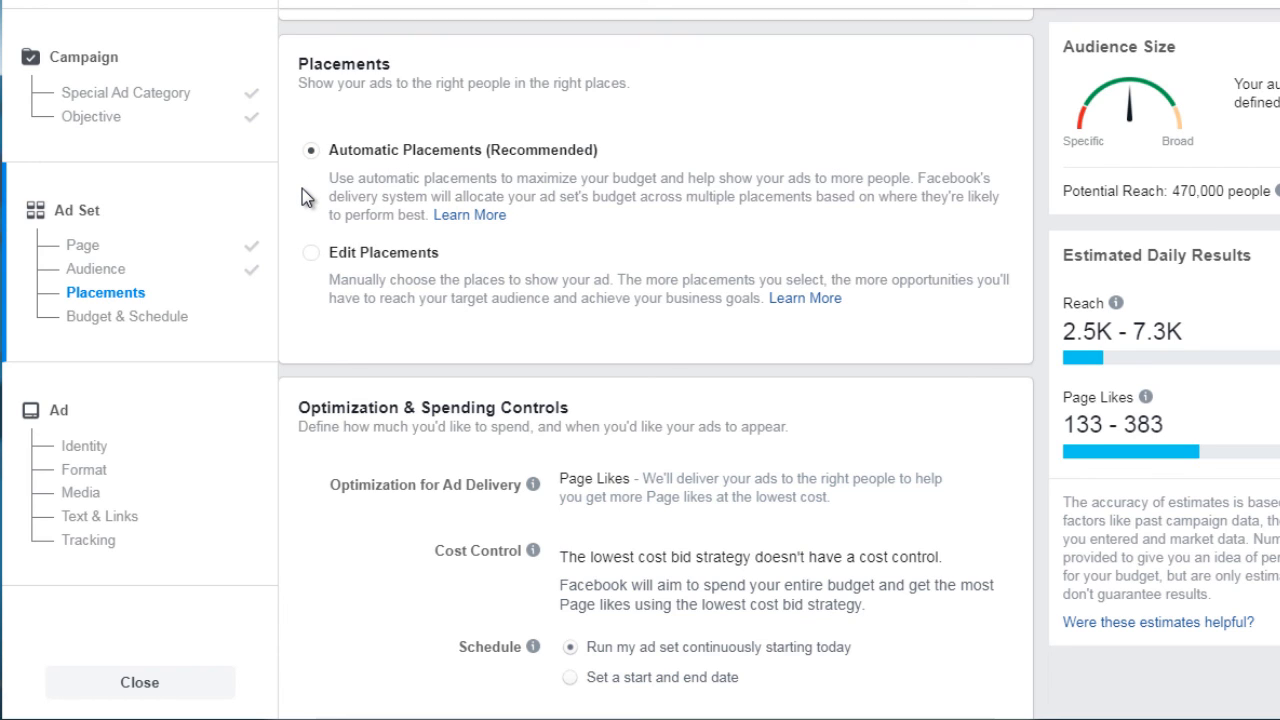
pyautogui.click(311, 256)
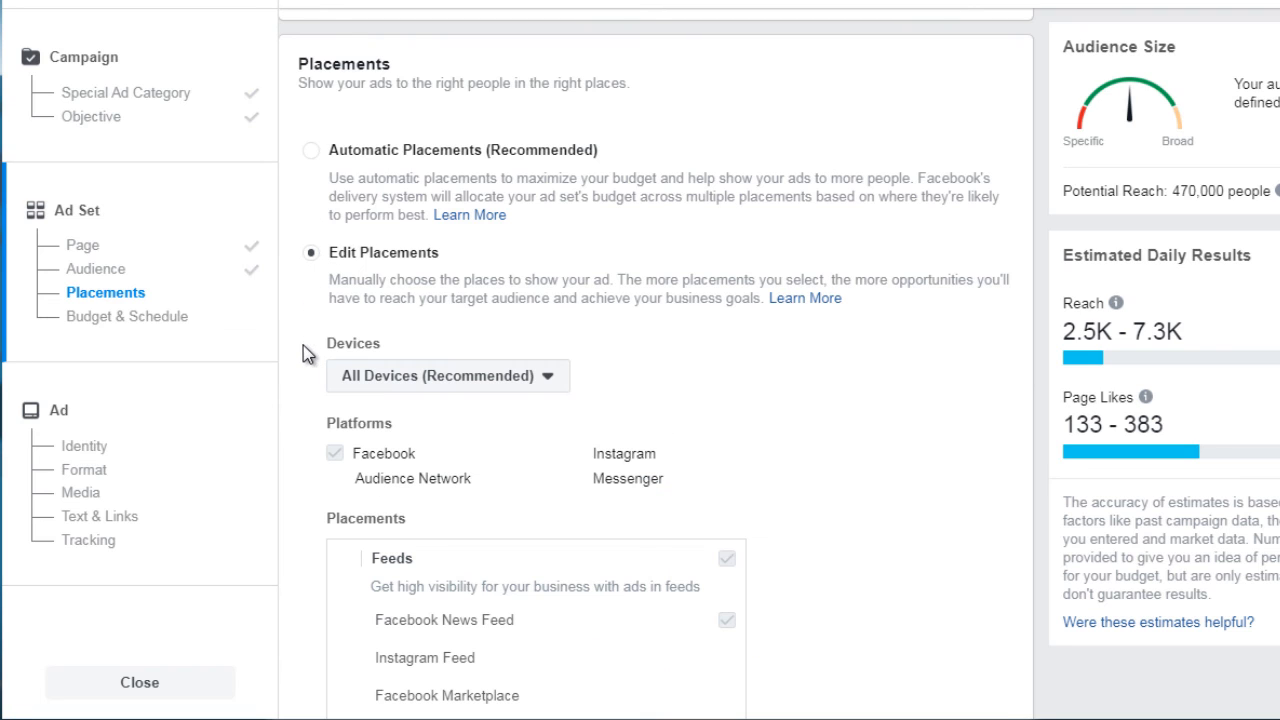
pyautogui.scroll(-3, 302, 366)
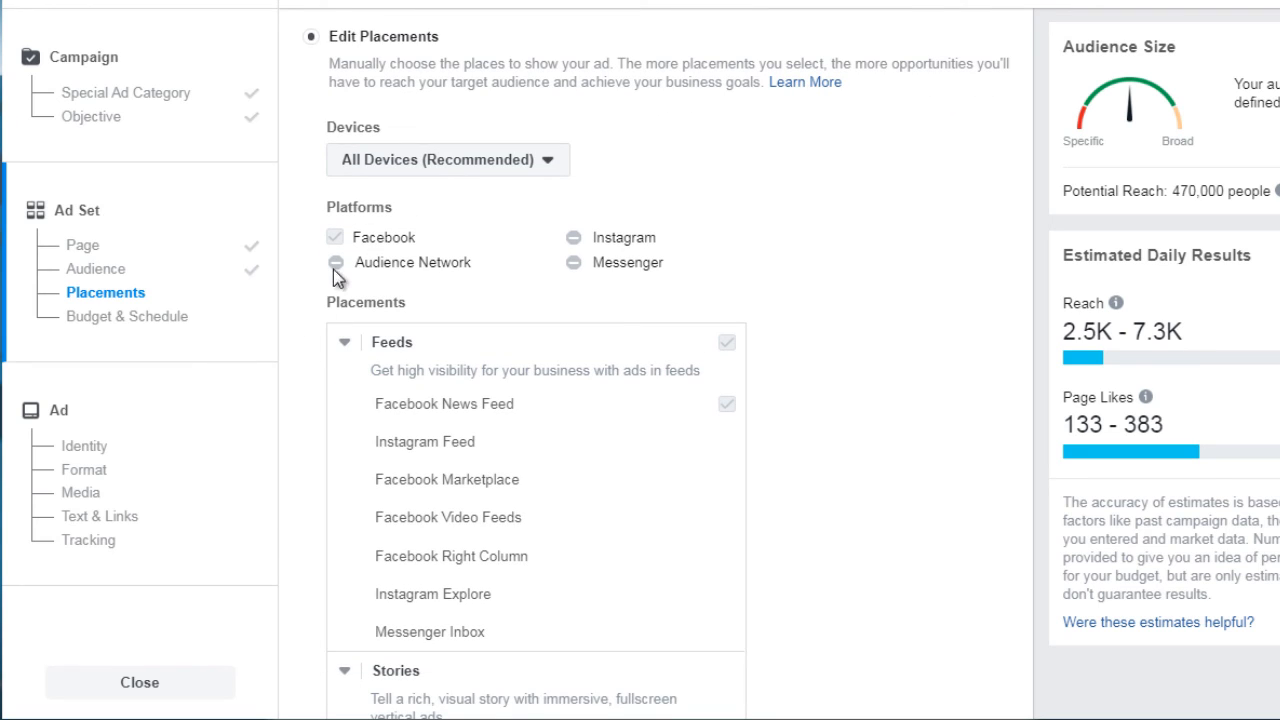
pyautogui.click(452, 178)
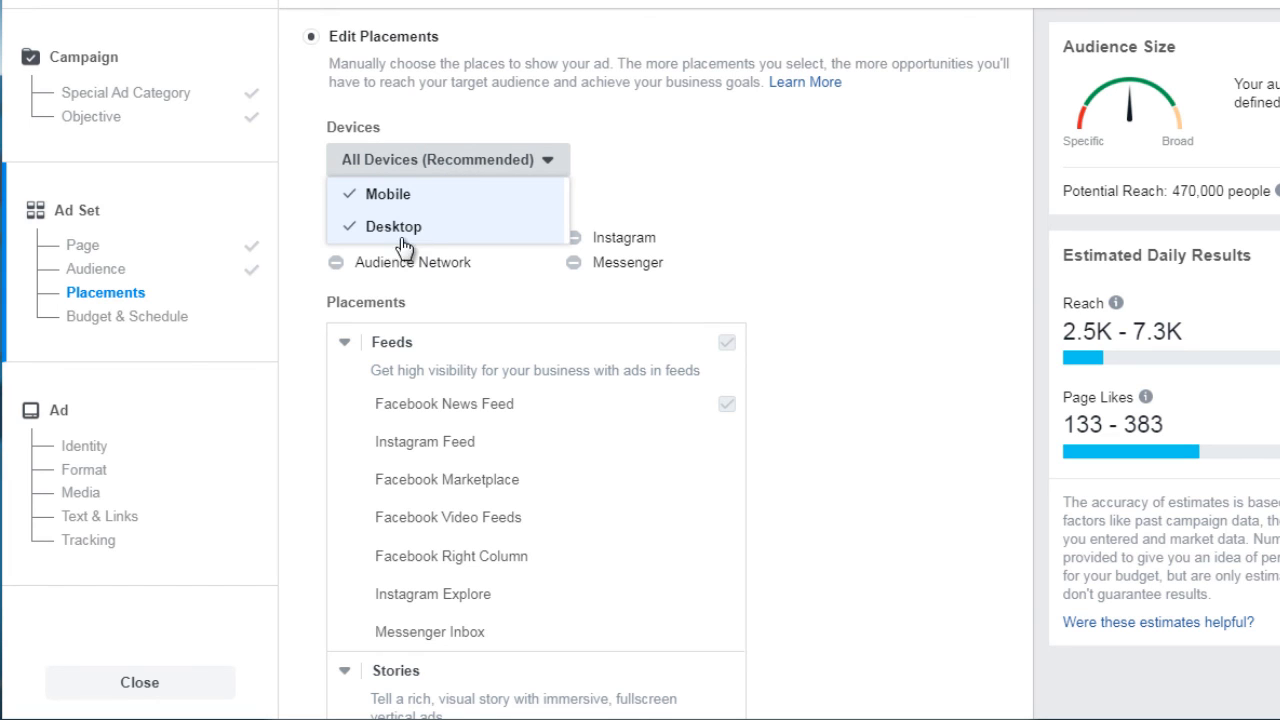
pyautogui.click(307, 302)
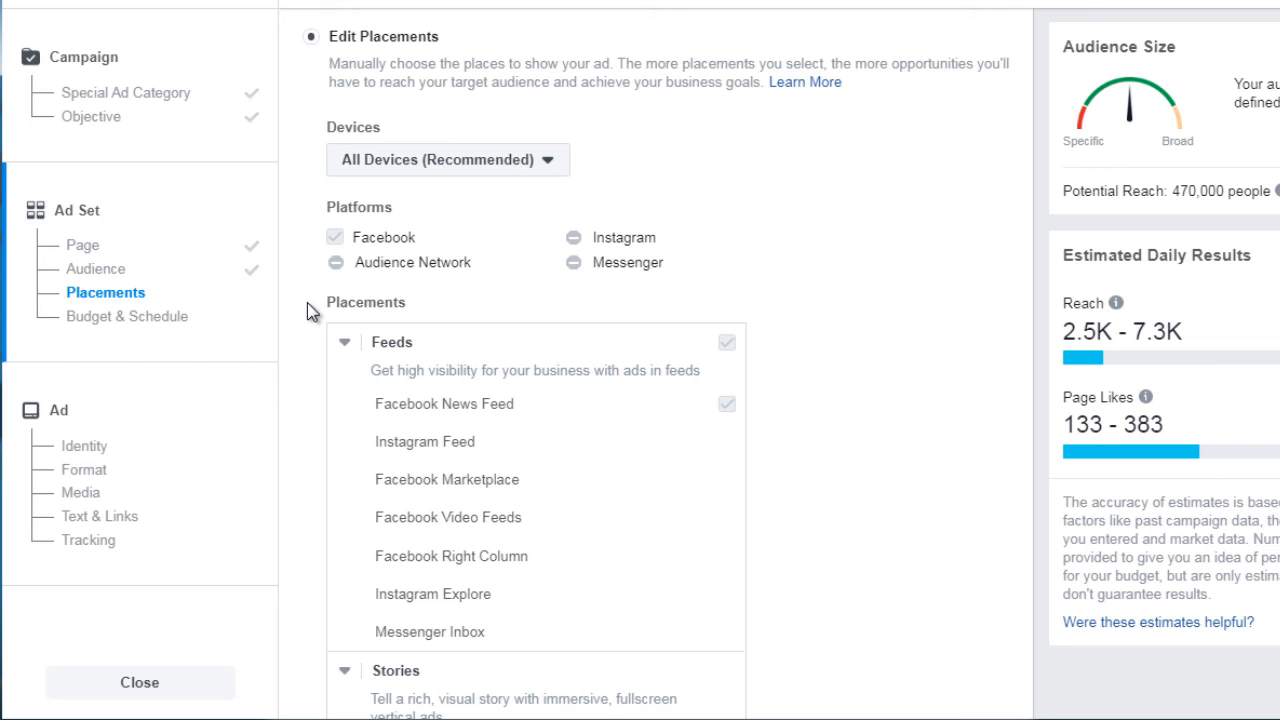
pyautogui.scroll(-2, 307, 302)
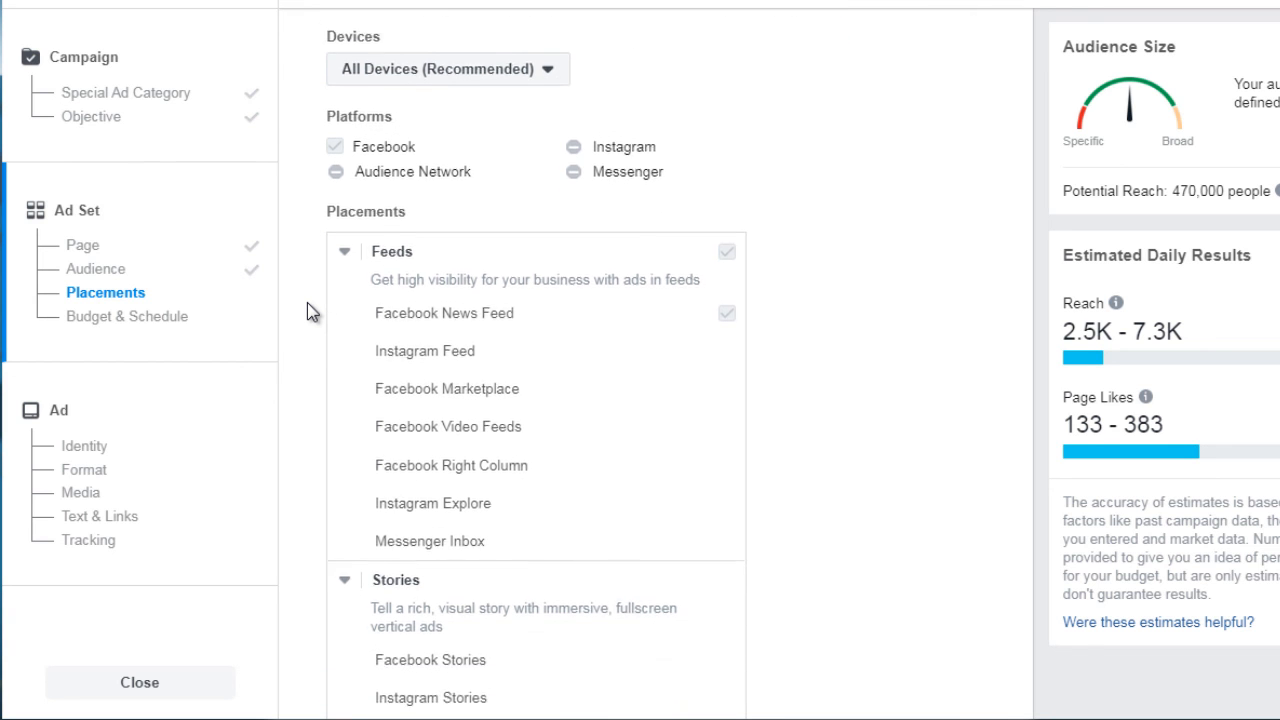
pyautogui.scroll(4, 307, 302)
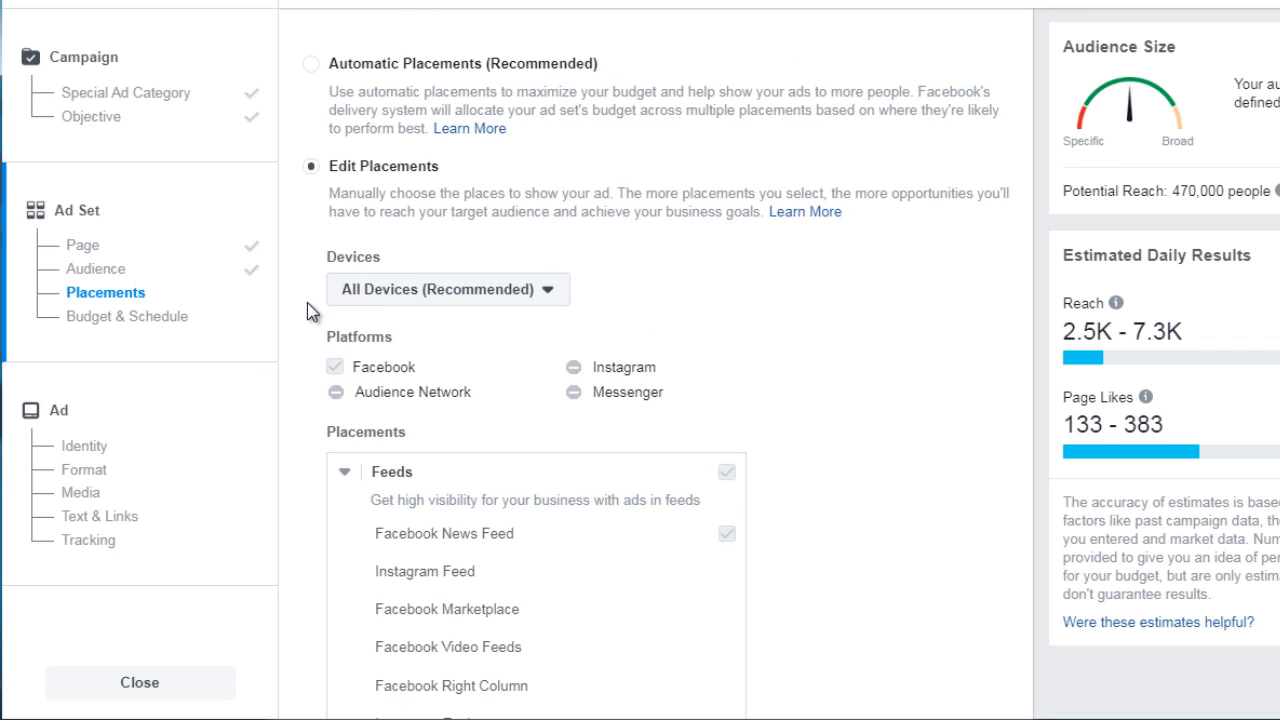
# Choose Automatic Placements for the ad set and continue to the ad creation stage.
pyautogui.click(312, 64)
pyautogui.scroll(-10, 303, 385)
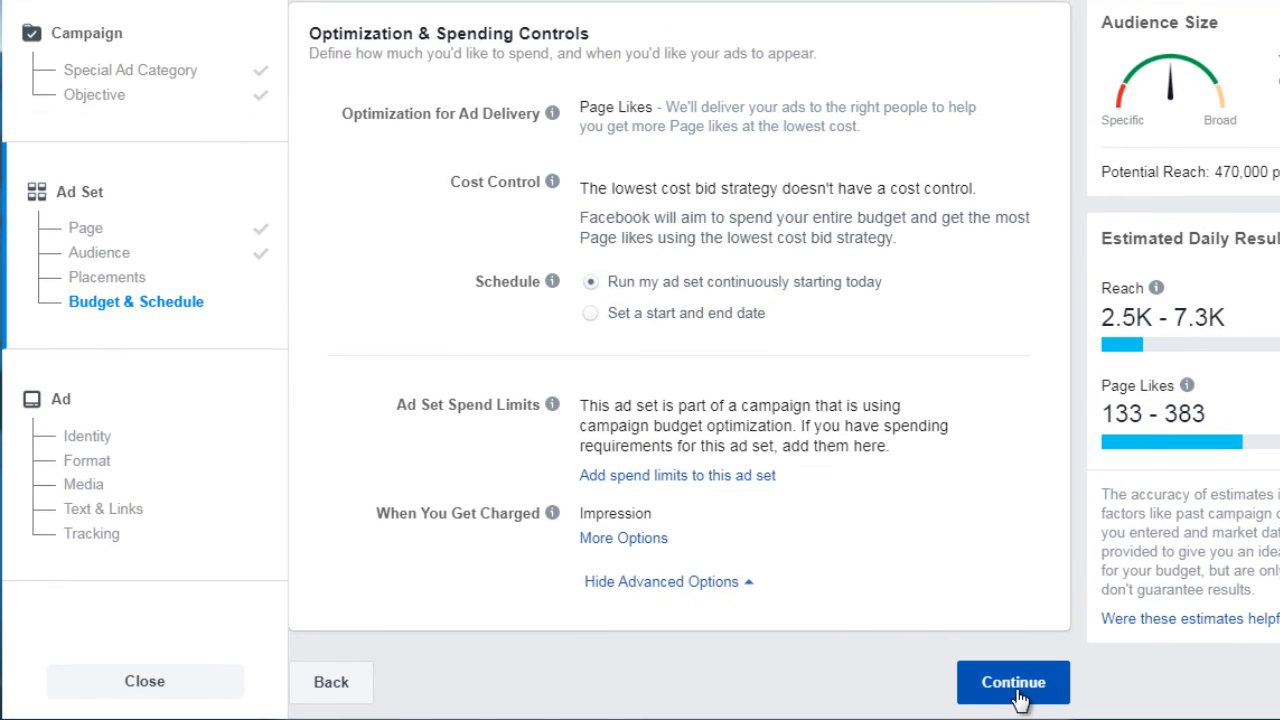
pyautogui.click(1018, 698)
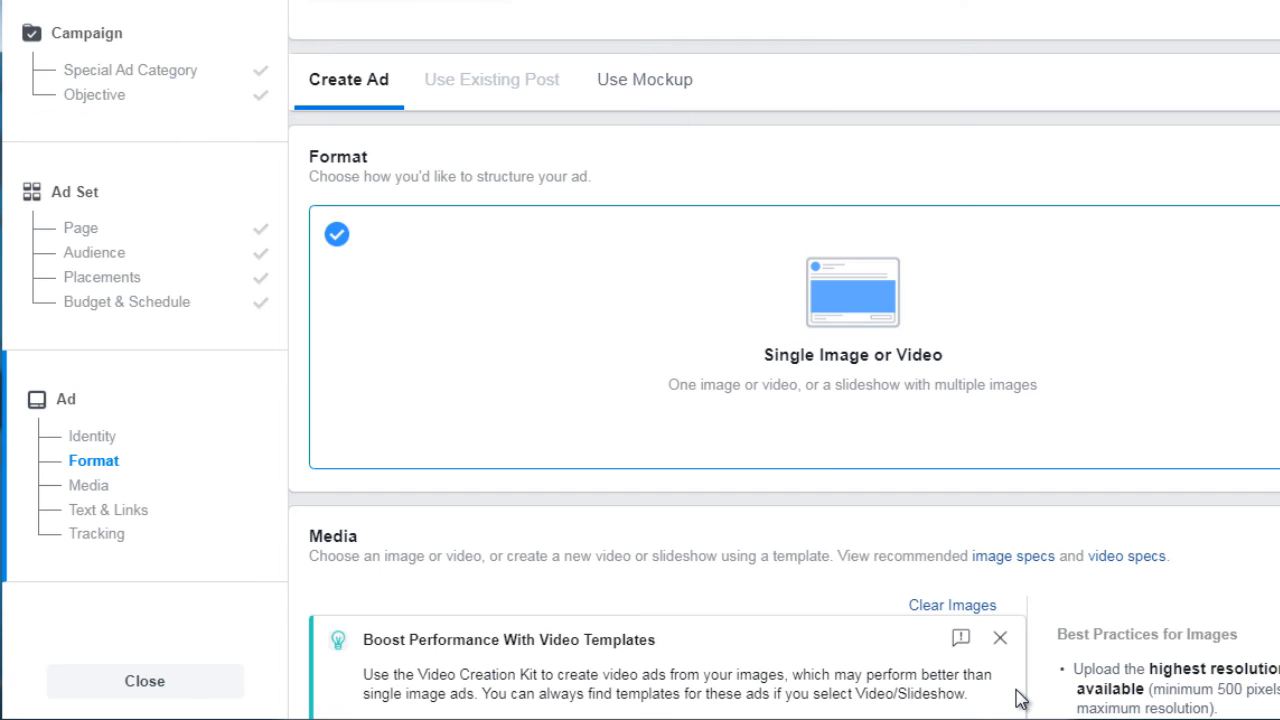